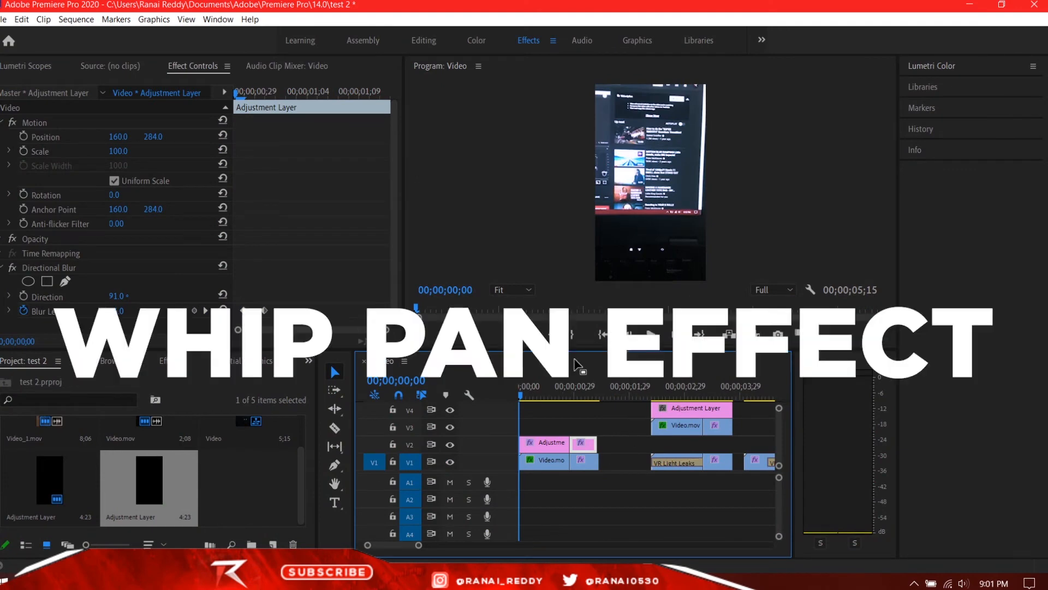
mouse_move(574, 395)
left_mouse_down()
mouse_move(547, 402)
mouse_move(589, 410)
left_mouse_up()
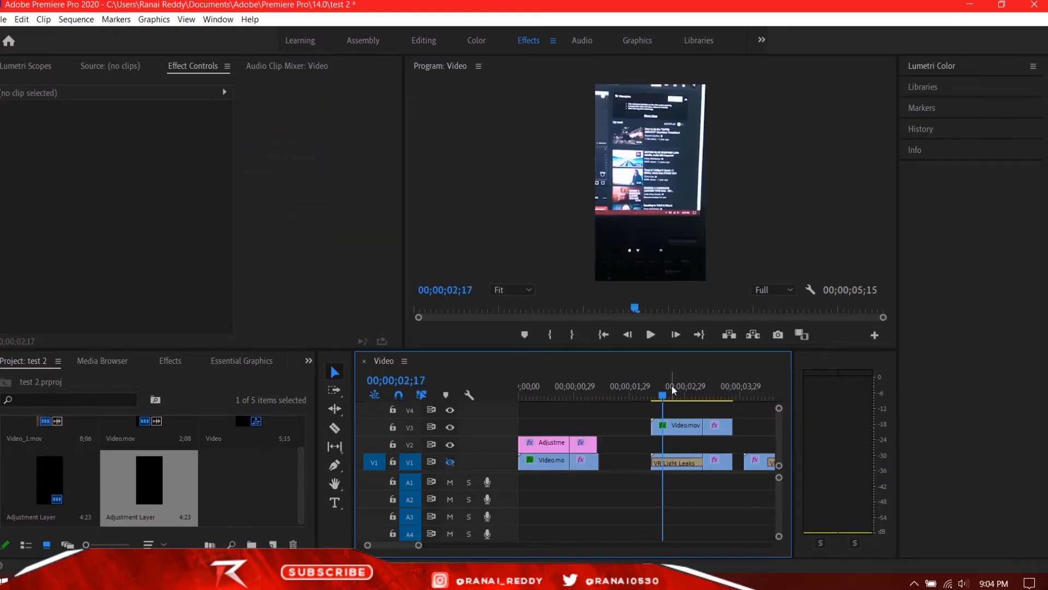
left_click_drag(672, 385, 719, 404)
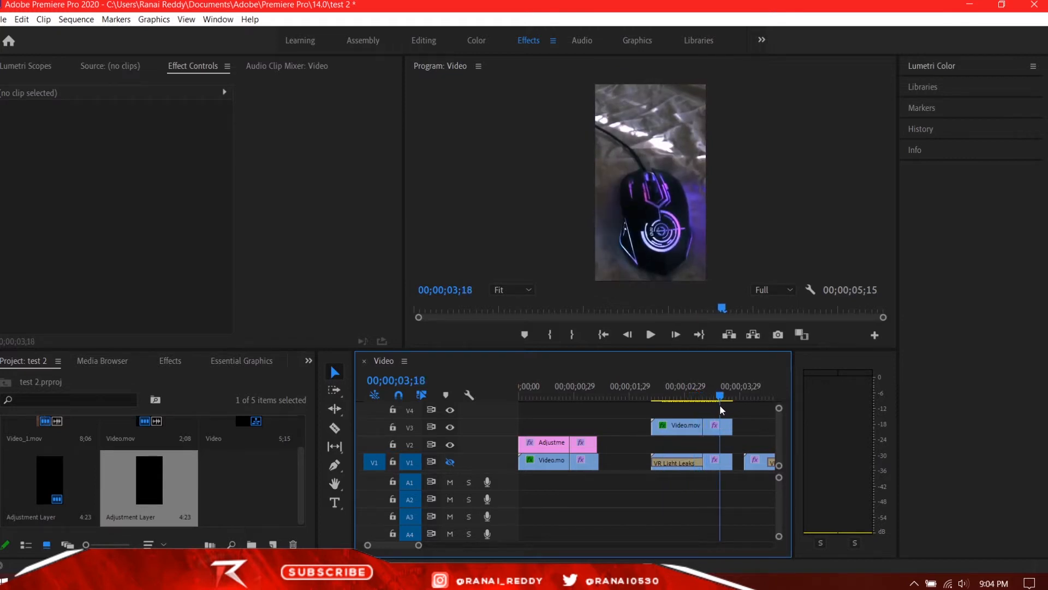
left_click(683, 397)
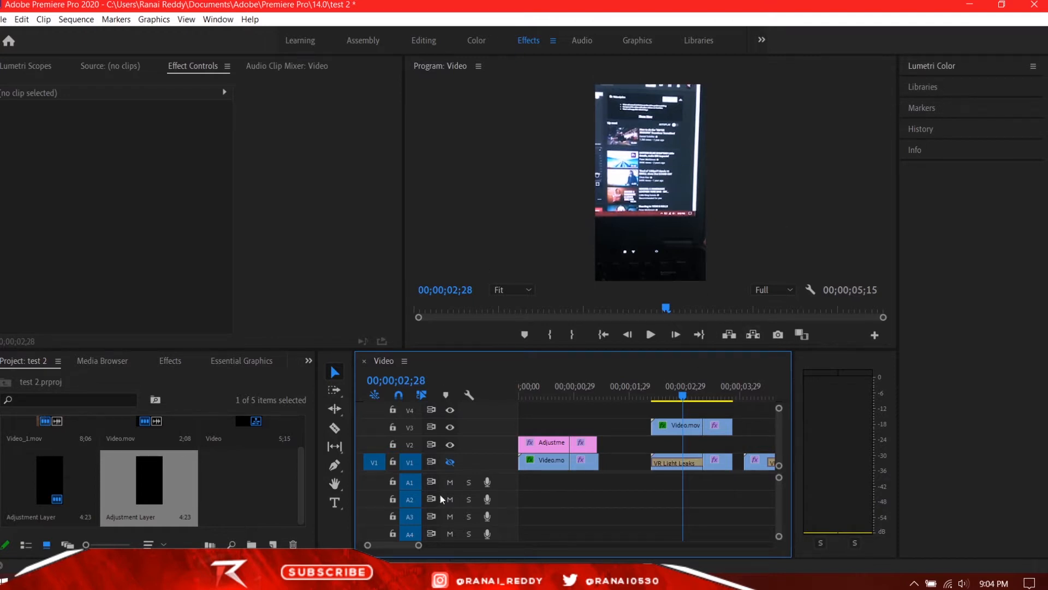
Create a new adjustment layer in the project with the suggested 320 × 568, 23.976 fps, square-pixel settings.
left_click(247, 494)
right_click(244, 489)
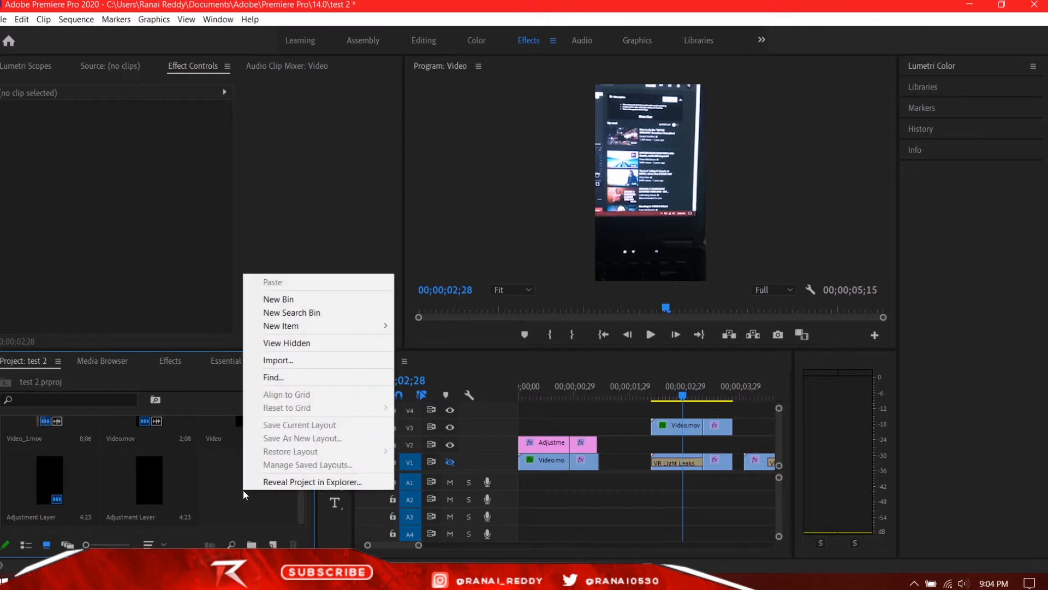
mouse_move(299, 332)
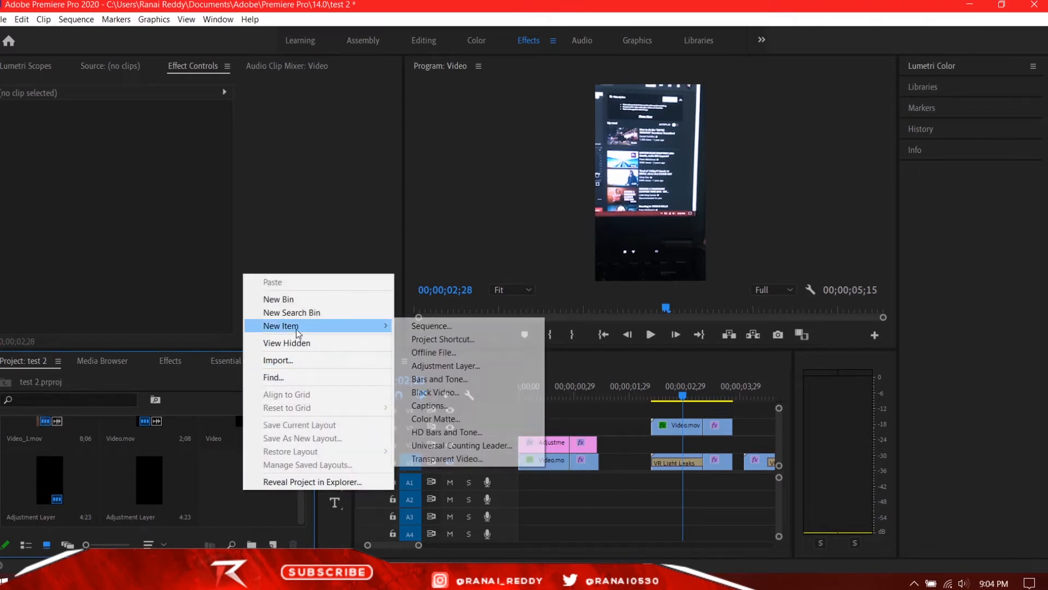
left_click(445, 369)
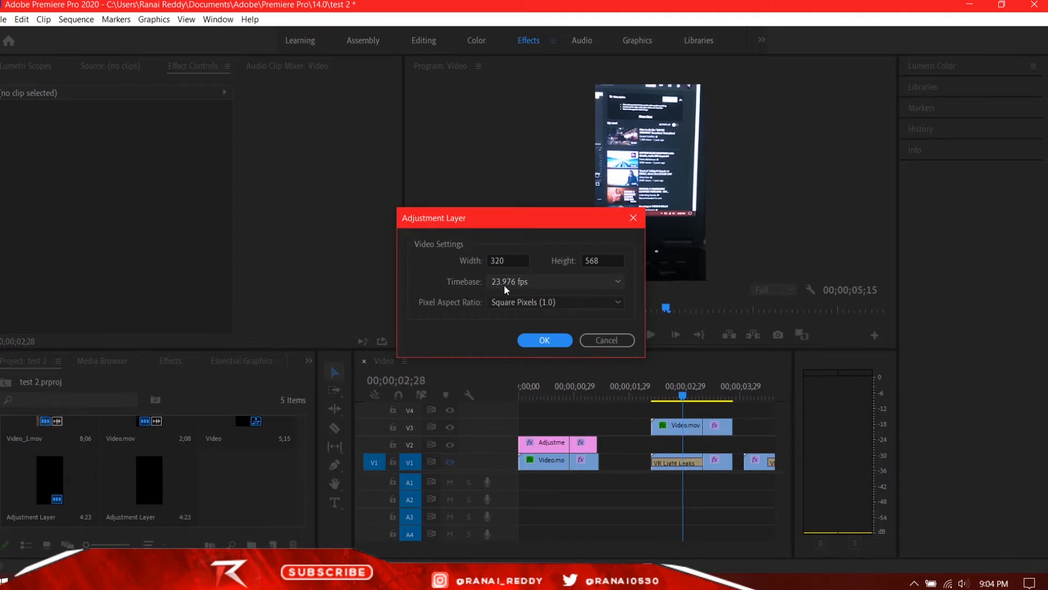
left_click(544, 340)
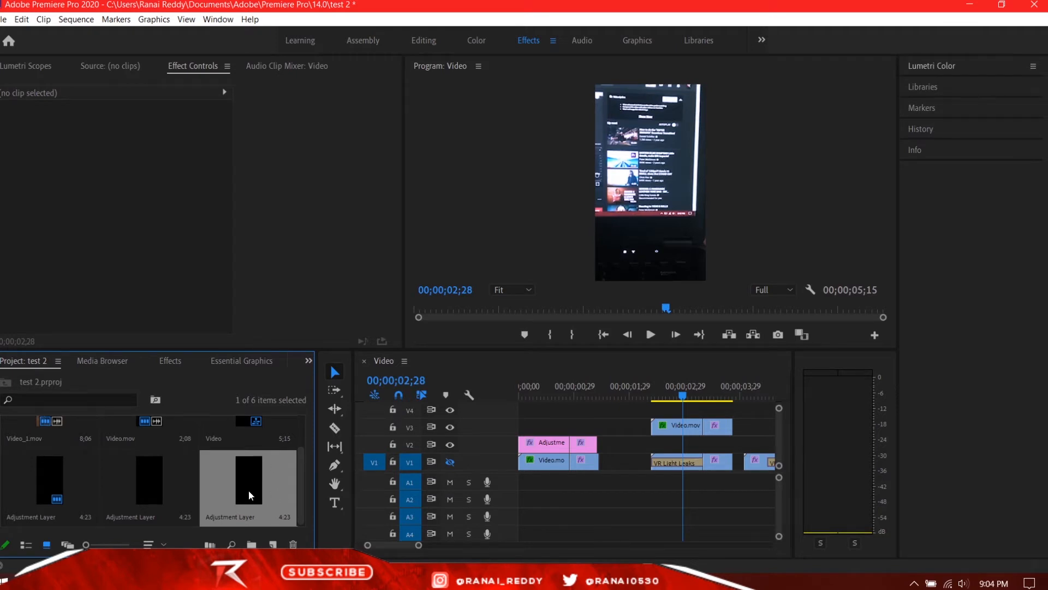
Place the new adjustment layer on V4 above the V3 clips and cut off the excess past their end at 00;00;03;25.
left_click_drag(248, 490, 652, 415)
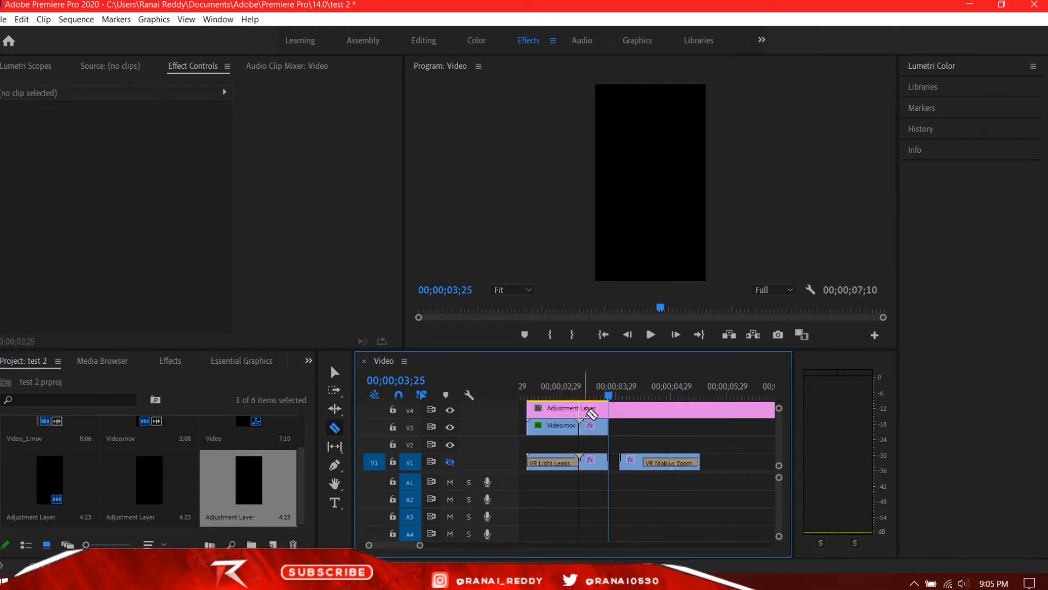
left_click(608, 413)
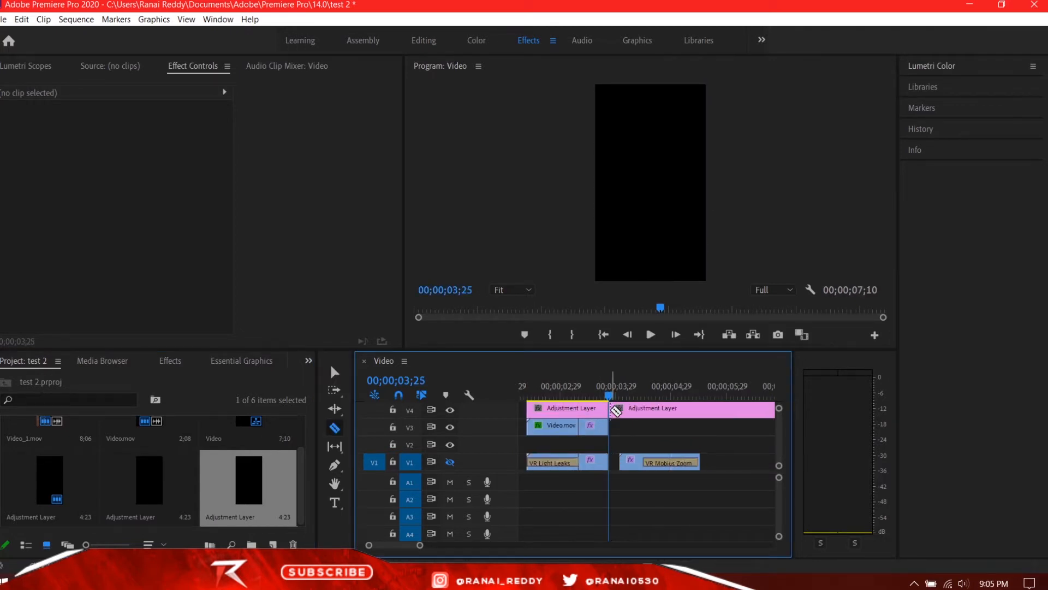
key("v")
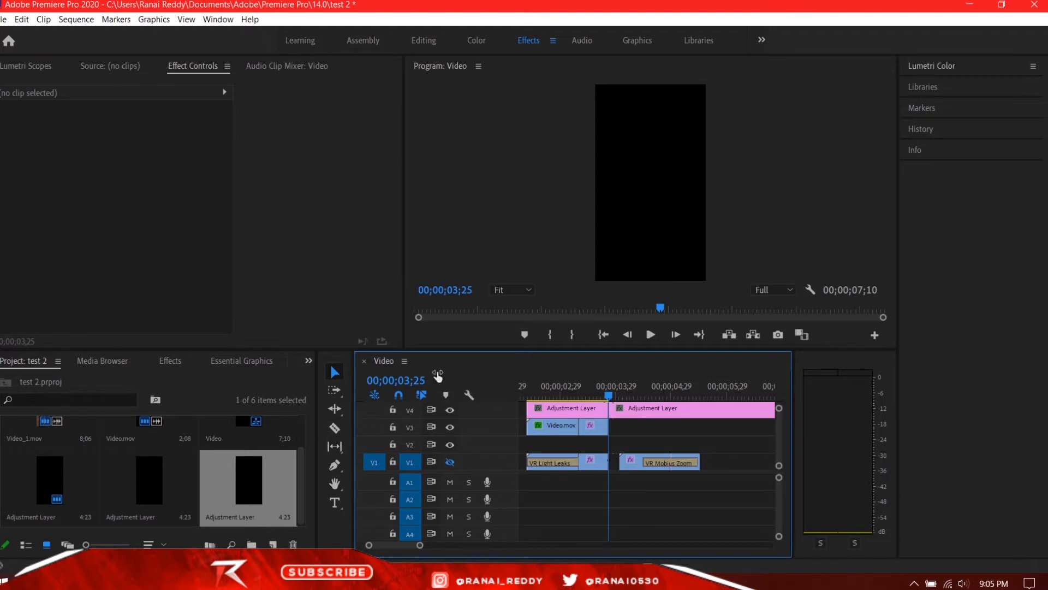
left_click(682, 414)
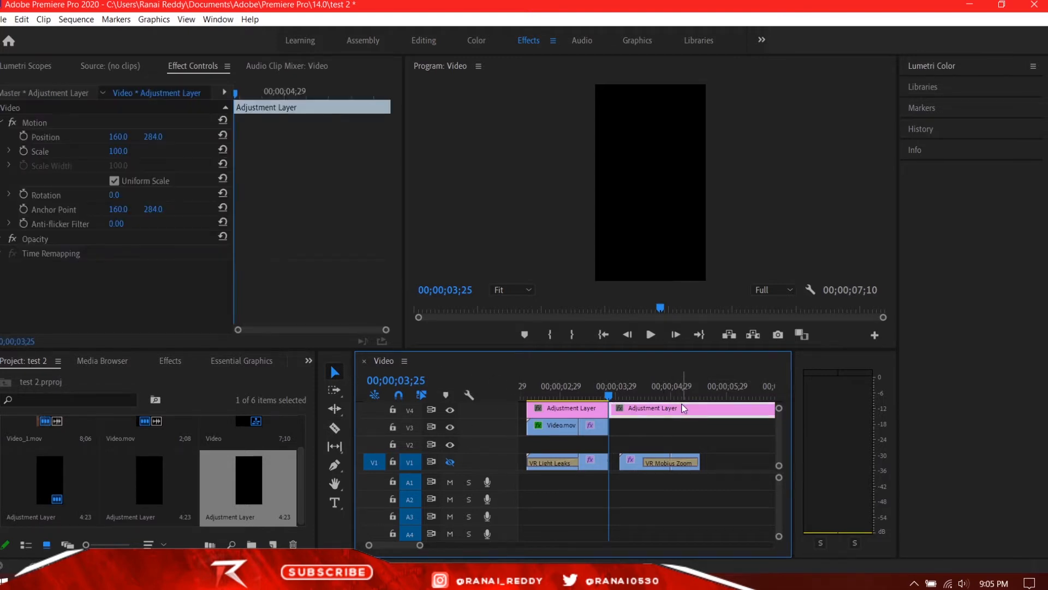
key("Delete")
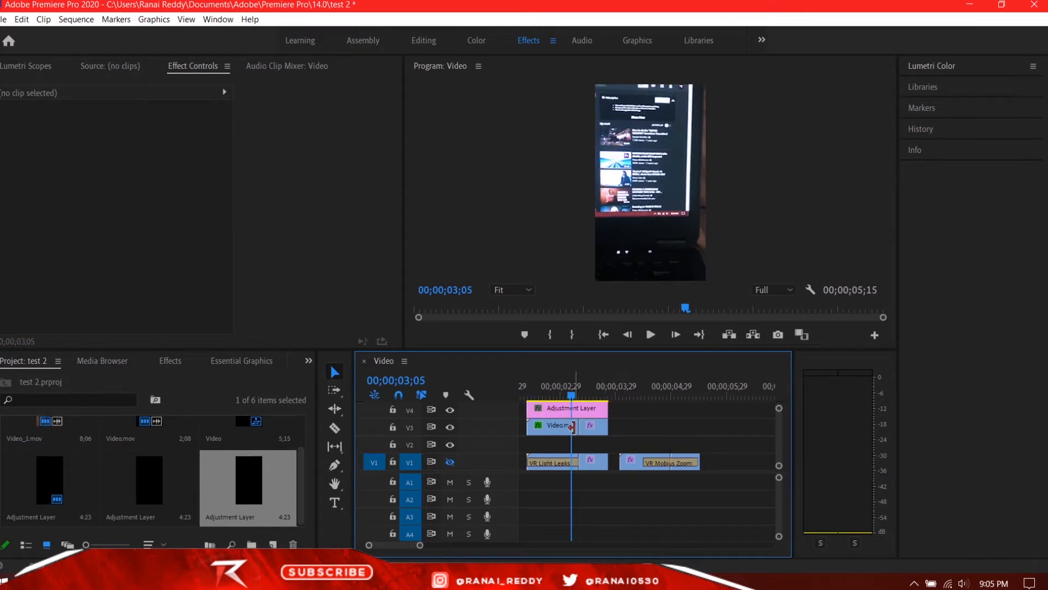
Find the Directional Blur effect and apply it to the adjustment layer on V4.
mouse_move(571, 395)
left_mouse_down()
mouse_move(558, 406)
mouse_move(580, 412)
mouse_move(561, 410)
left_mouse_up()
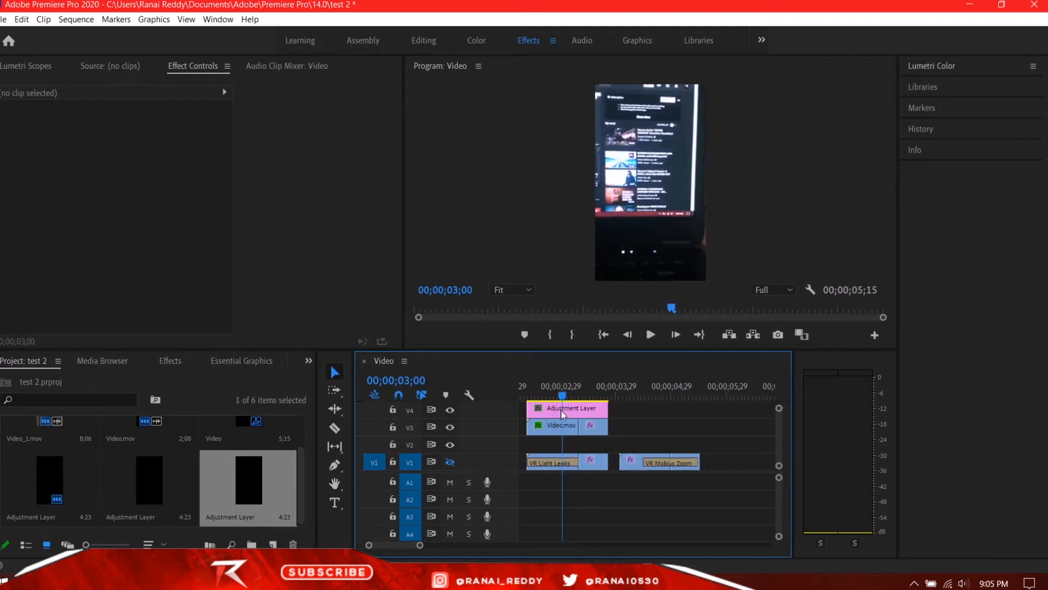
left_click(562, 413)
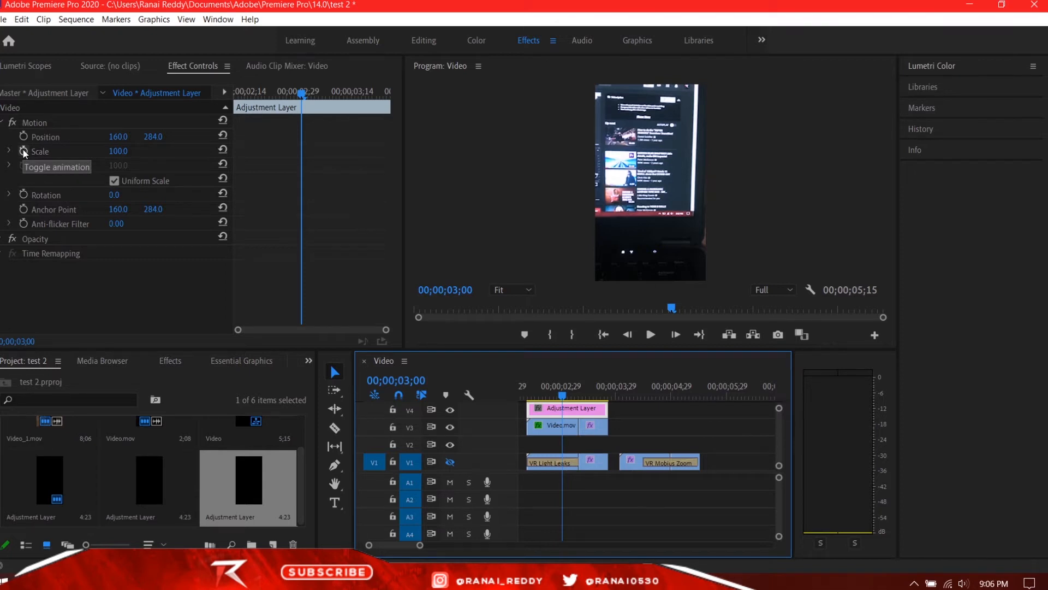
left_click(166, 361)
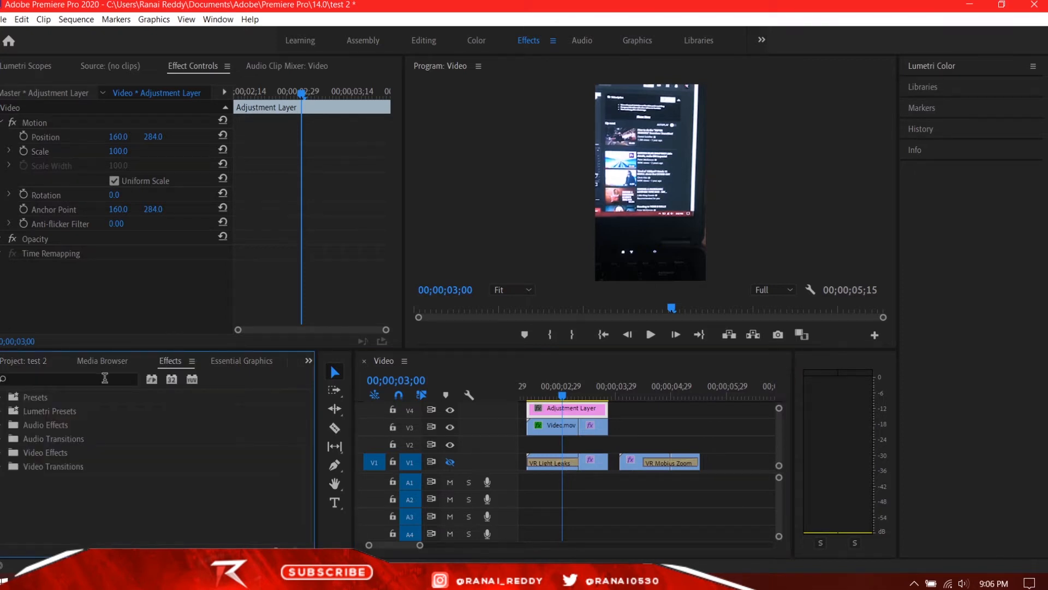
left_click(125, 383)
type("direct")
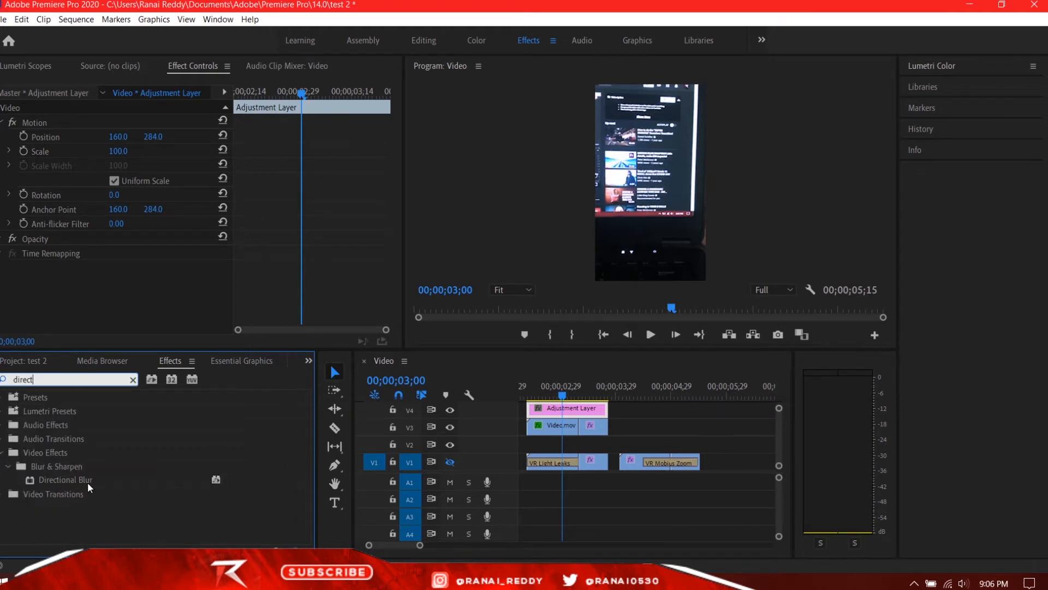
left_click_drag(77, 479, 558, 410)
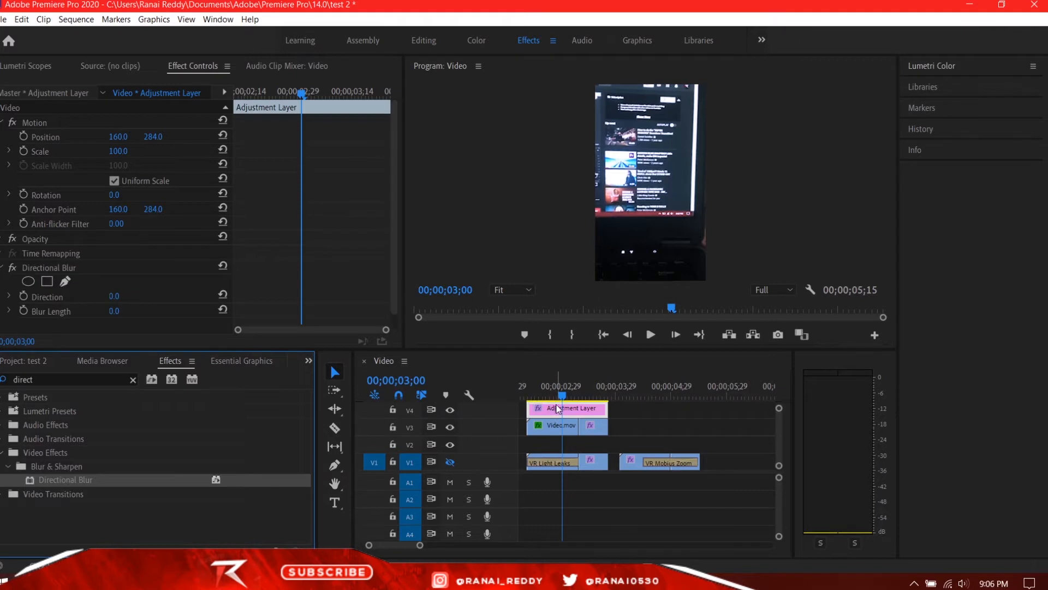
Keyframe the Directional Blur's Blur Length at 108 at 00;00;03;00 and set its Direction to 91°.
scroll(50, 271, "down", 1)
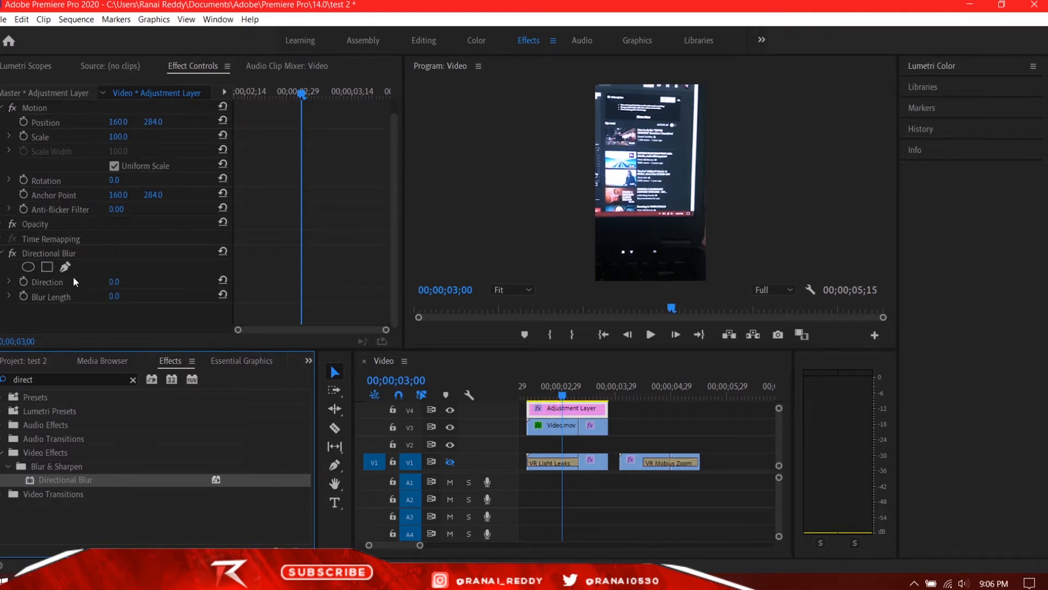
left_click(44, 253)
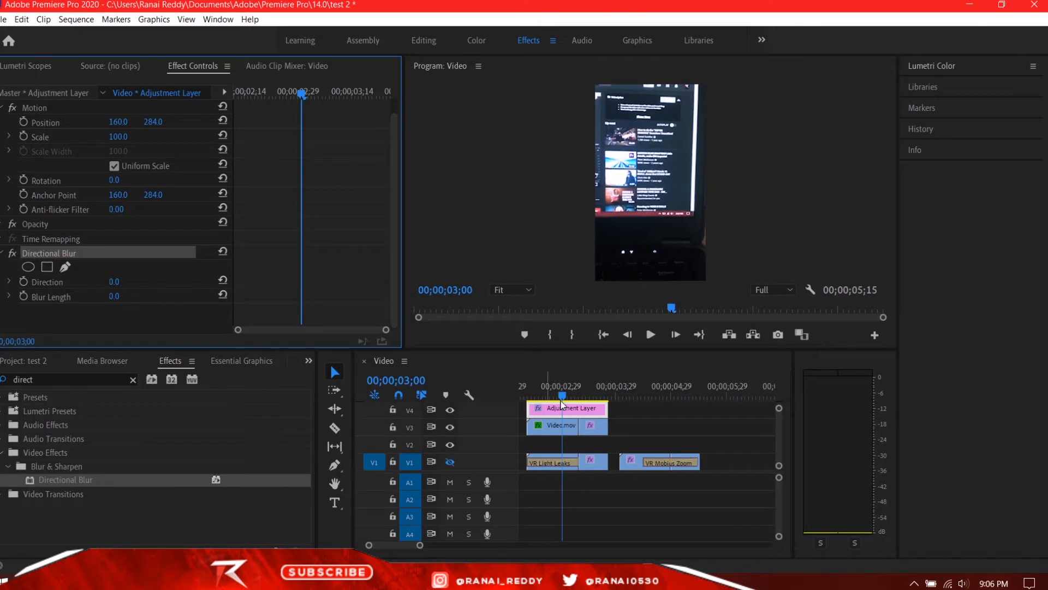
mouse_move(562, 398)
left_mouse_down()
mouse_move(541, 401)
mouse_move(566, 405)
left_mouse_up()
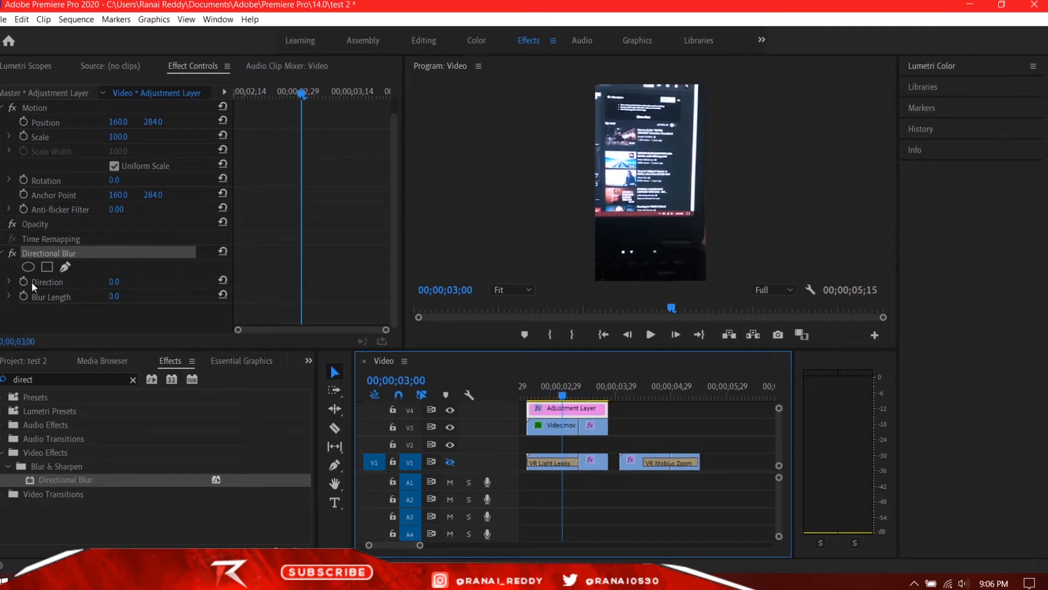
left_click(24, 296)
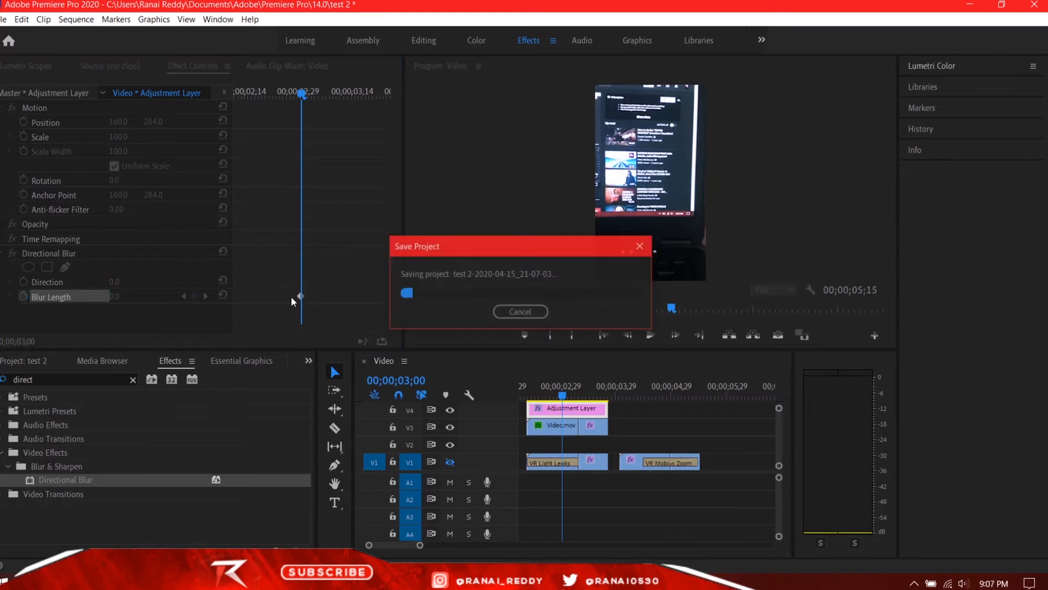
left_click(301, 296)
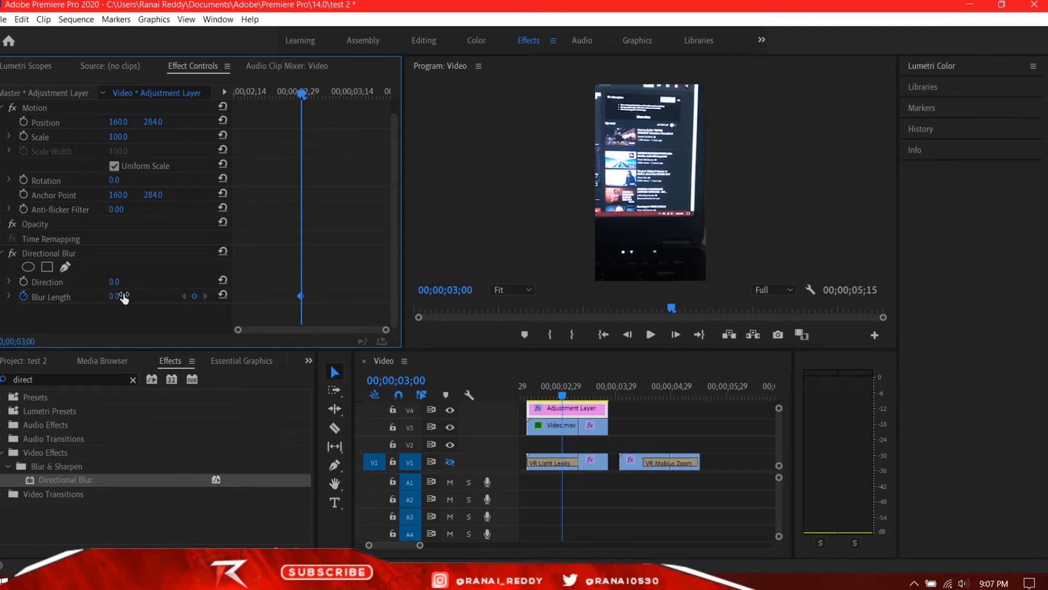
left_click_drag(115, 297, 173, 297)
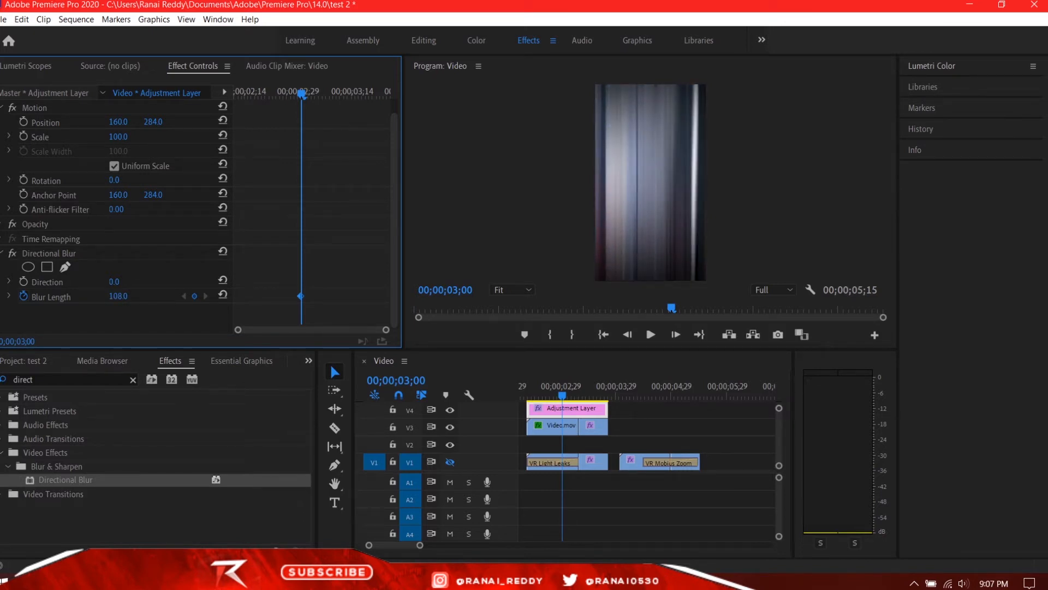
left_click_drag(114, 281, 159, 282)
Reset the Direction to 0° and add a Blur Length keyframe of 0 at 00;00;02;16.
left_click_drag(302, 94, 247, 169)
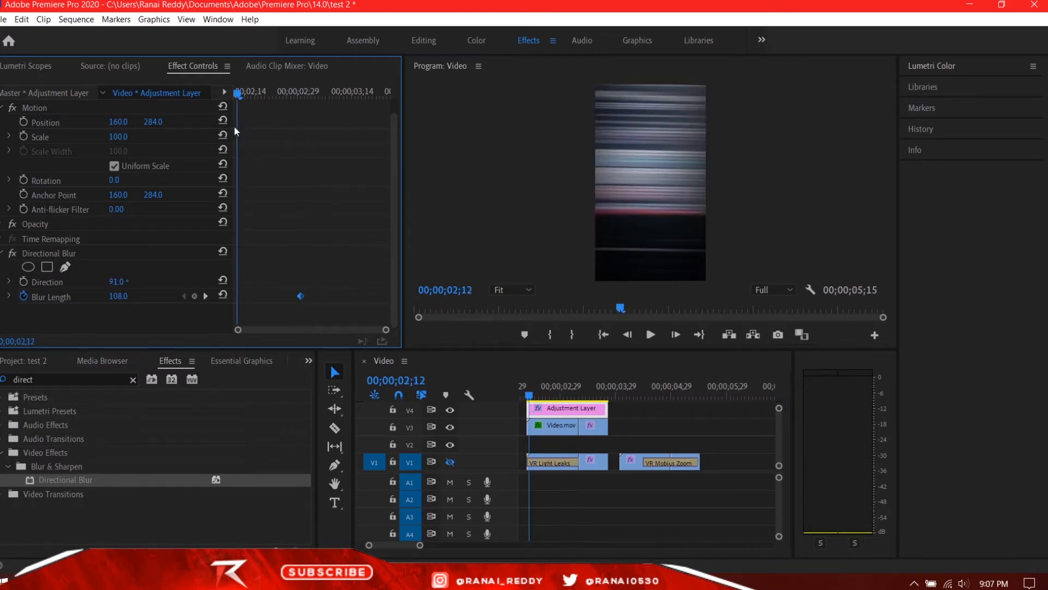
key("space")
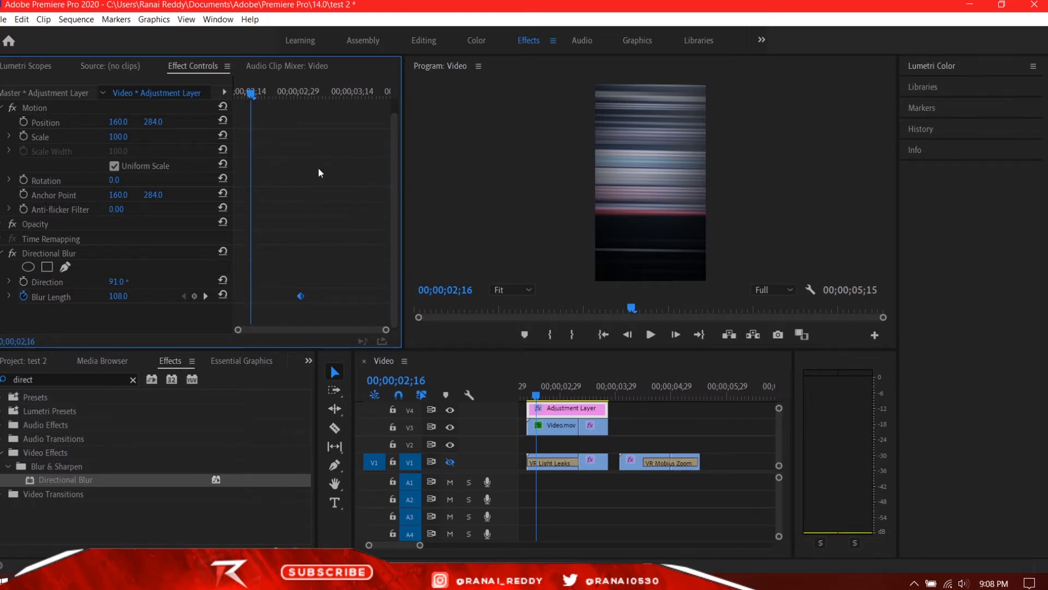
left_click(224, 280)
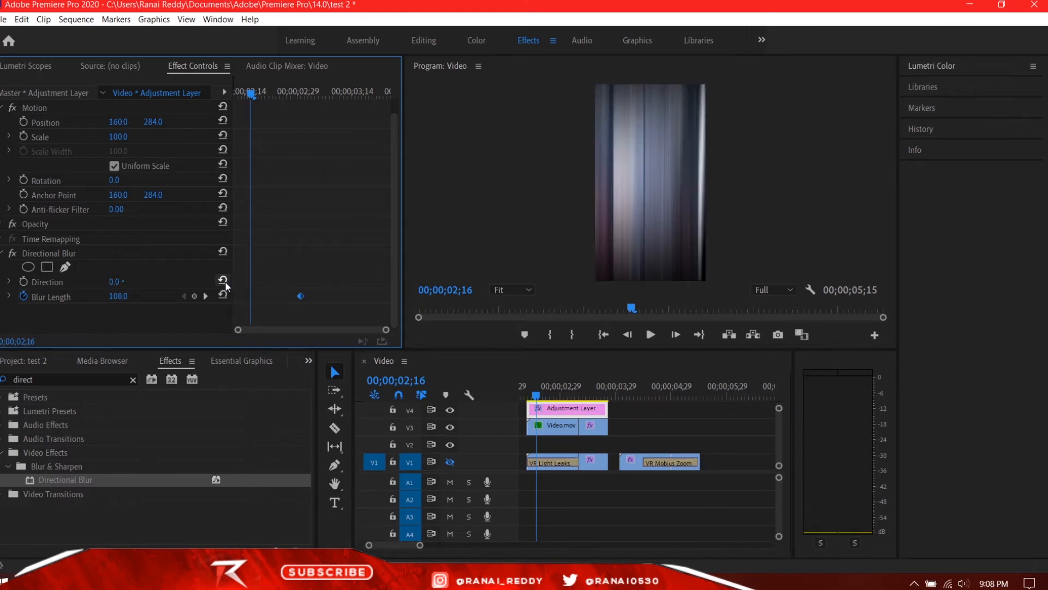
left_click(224, 294)
left_click(250, 296)
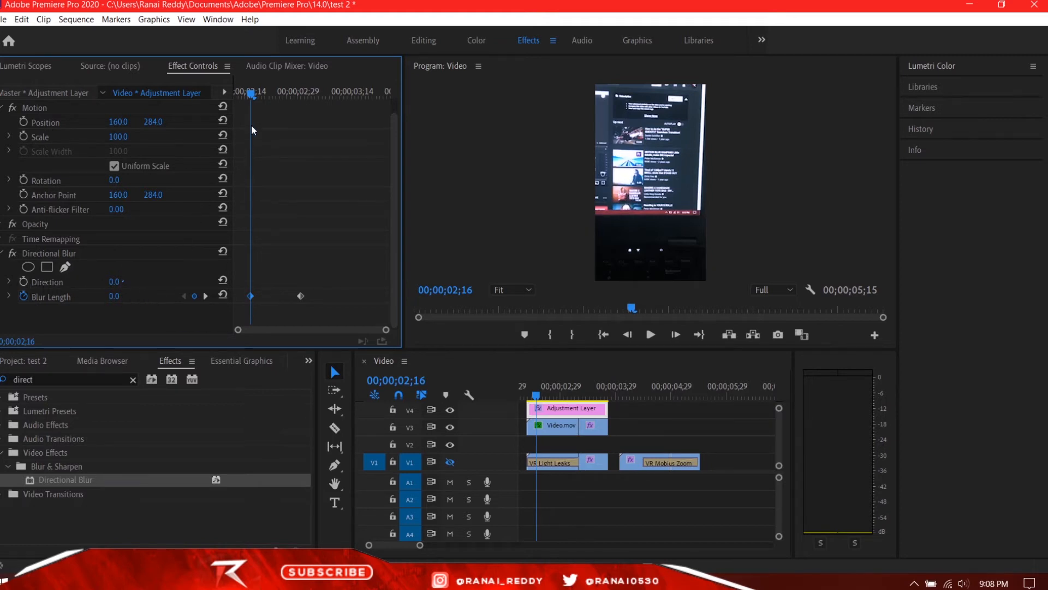
Set the Directional Blur's Direction to 91° and preview the blur building up after the first keyframe.
left_click_drag(248, 93, 300, 94)
left_click(300, 295)
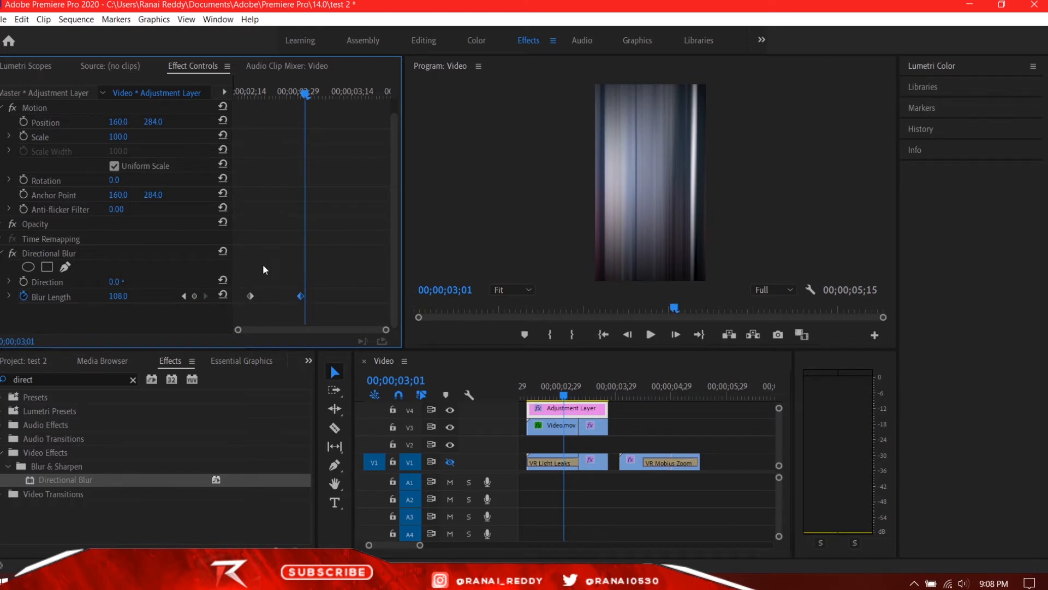
left_click_drag(122, 282, 160, 282)
left_click_drag(304, 94, 252, 112)
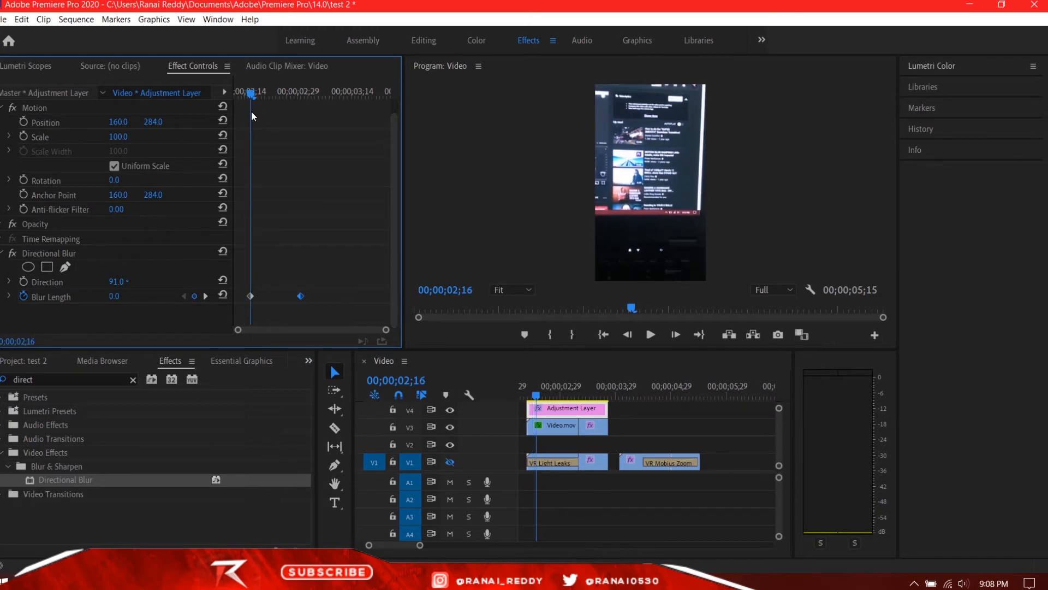
left_click_drag(252, 112, 259, 114)
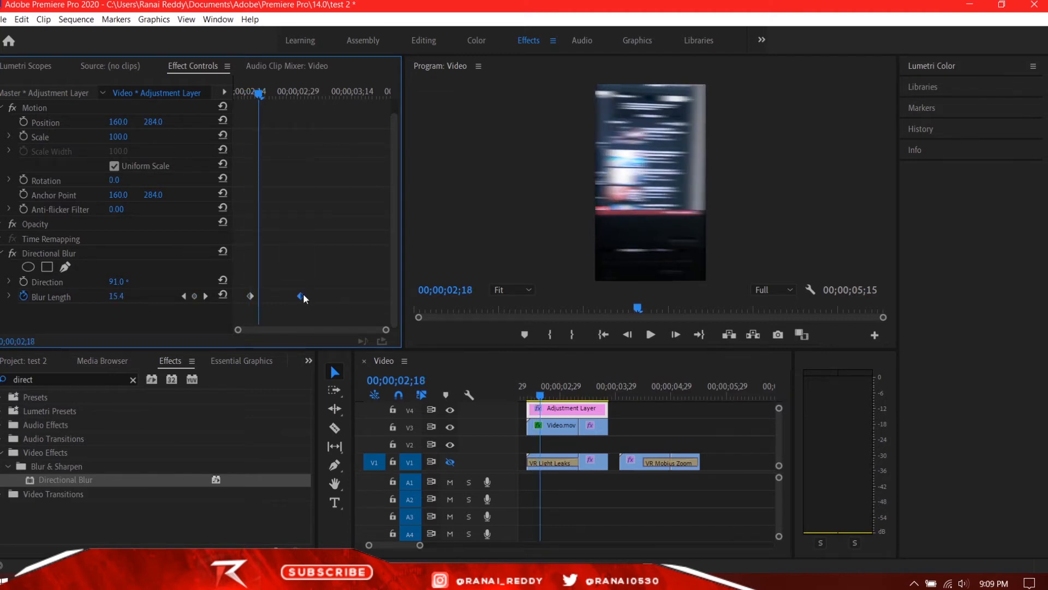
Move the zero-blur keyframe to the adjustment layer's start and the 108 keyframe to 00;00;03;06, just before the cut between the clips.
left_click_drag(303, 296, 236, 297)
left_click_drag(293, 294, 367, 299)
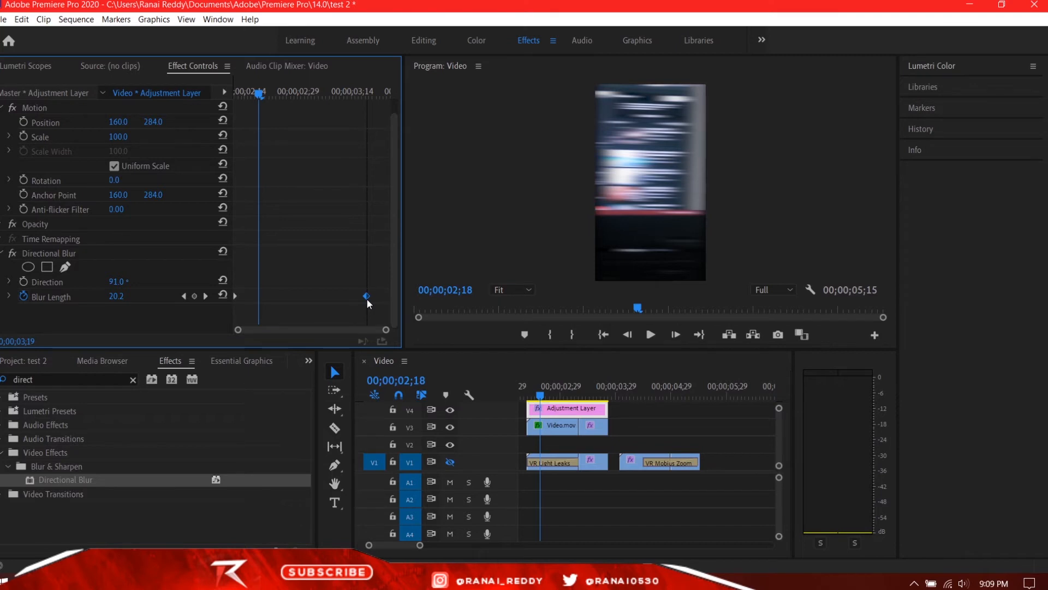
left_click_drag(367, 299, 366, 299)
left_click_drag(257, 91, 331, 132)
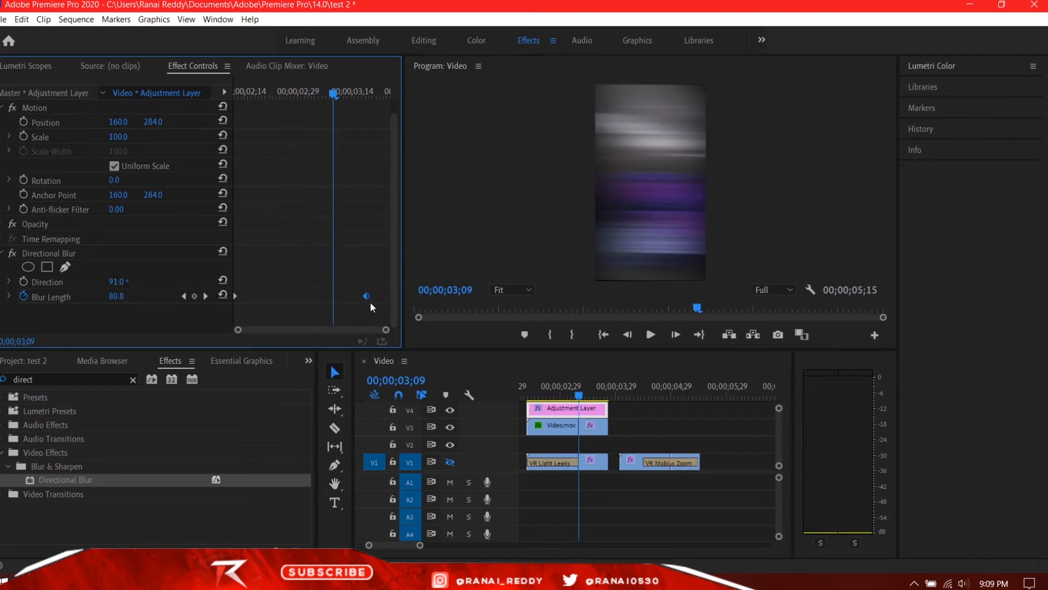
left_click_drag(368, 297, 336, 299)
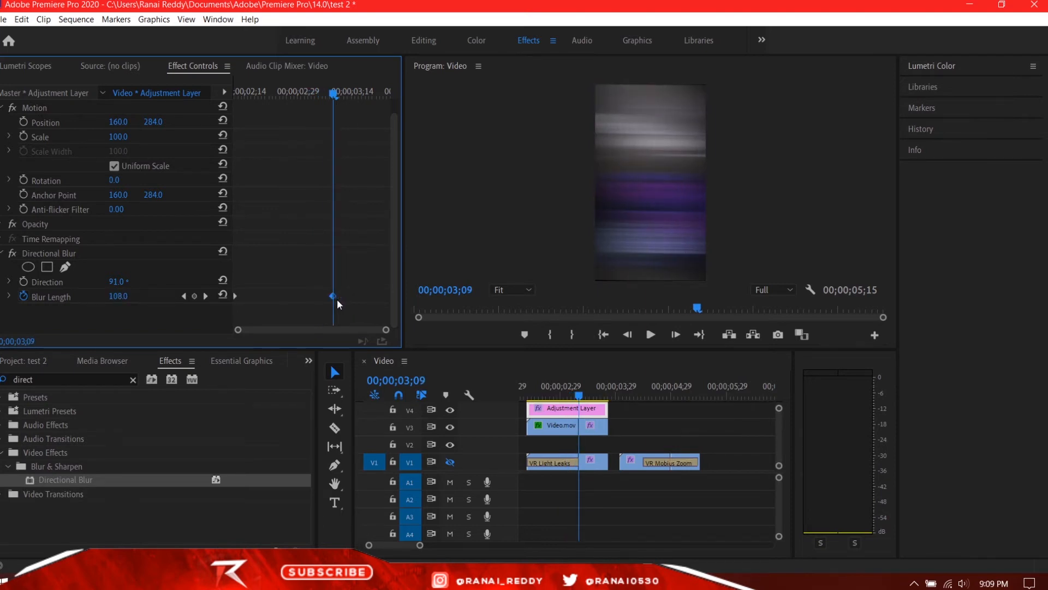
left_click_drag(579, 397, 572, 395)
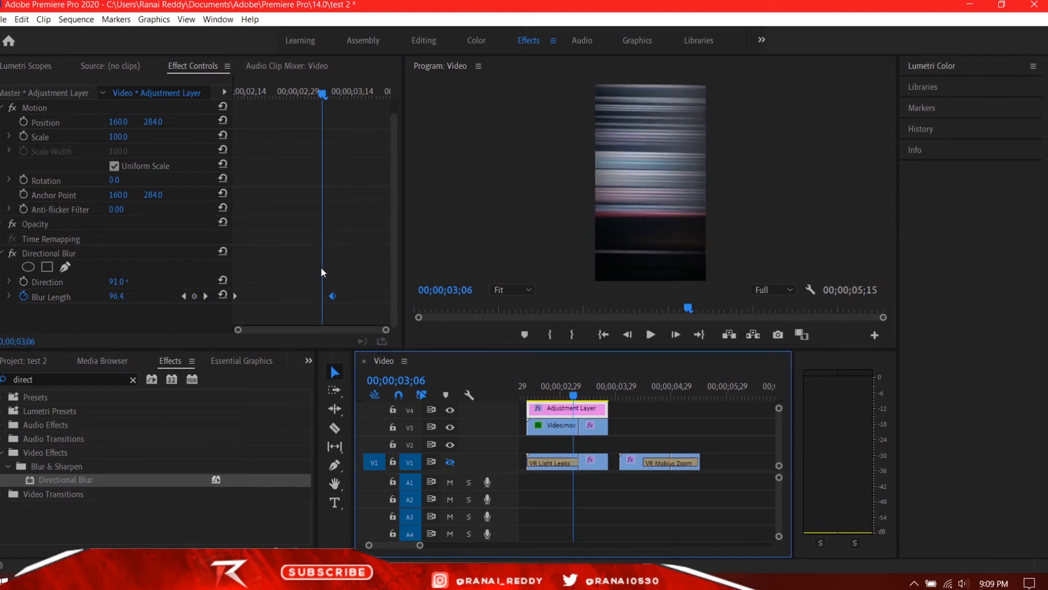
left_click_drag(333, 297, 324, 299)
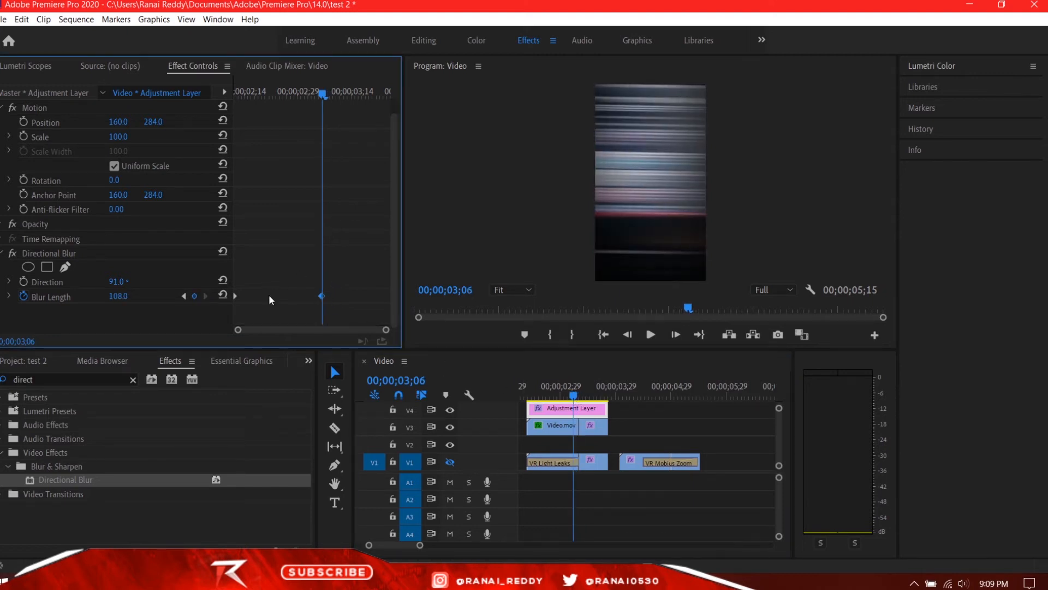
Duplicate the 108 Blur Length keyframe to 00;00;03;11, just after the cut between the clips.
left_click_drag(320, 295, 339, 297)
left_click_drag(324, 295, 338, 297)
left_click_drag(320, 92, 338, 96)
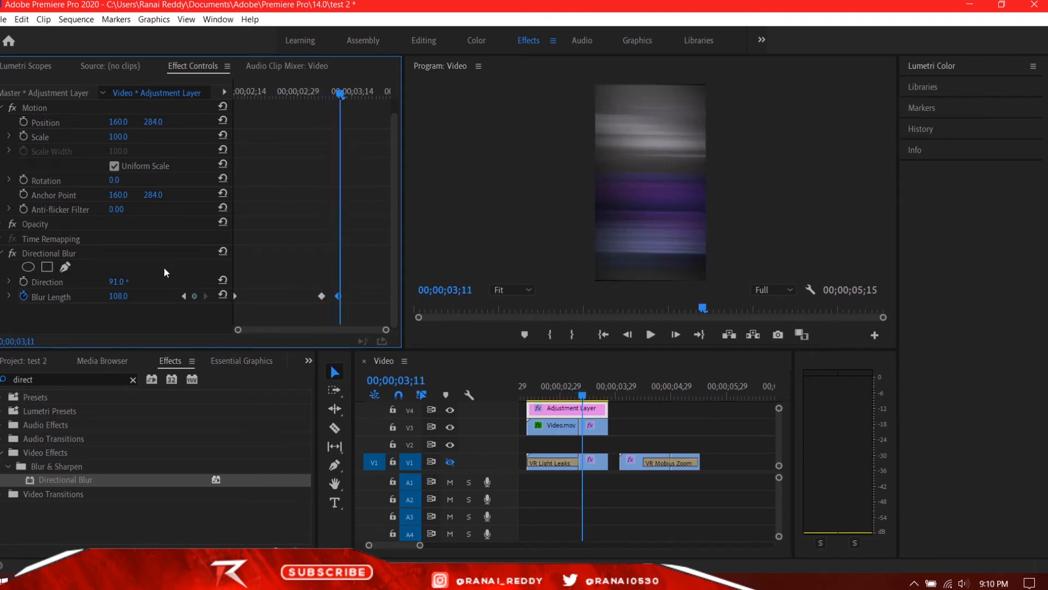
Set Blur Length to 140 at 00;00;03;11, and reset both Direction and Blur Length to 0 at 00;00;03;24, the adjustment layer's end.
left_click_drag(125, 297, 137, 297)
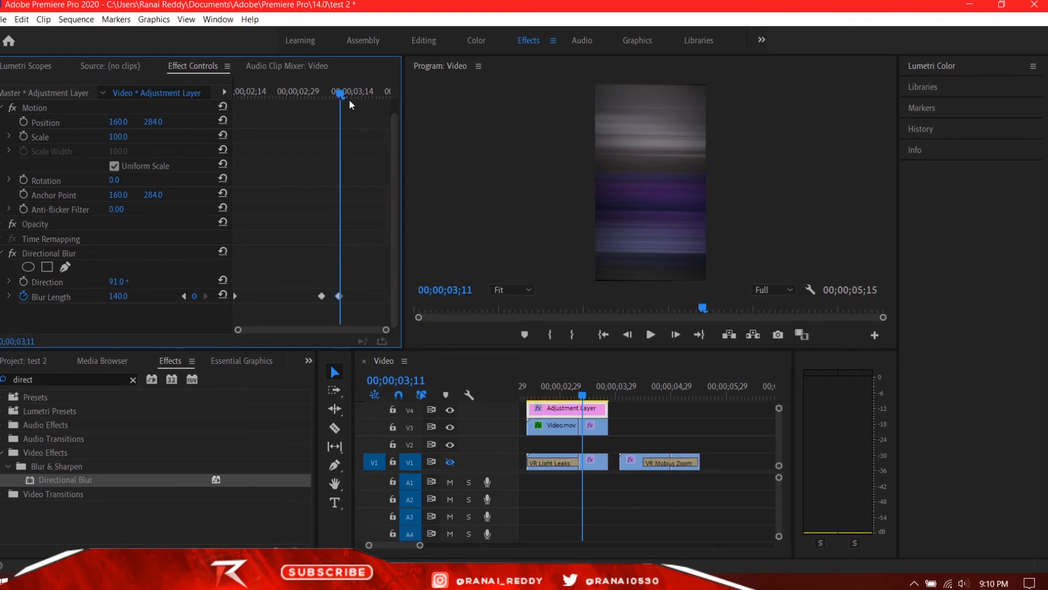
left_click_drag(336, 93, 384, 110)
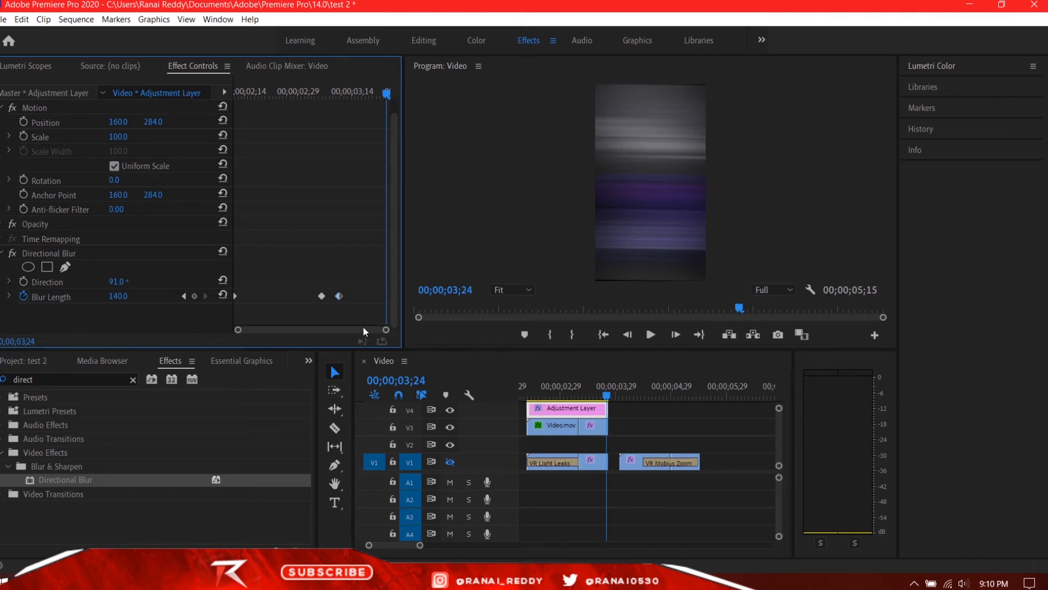
left_click(223, 281)
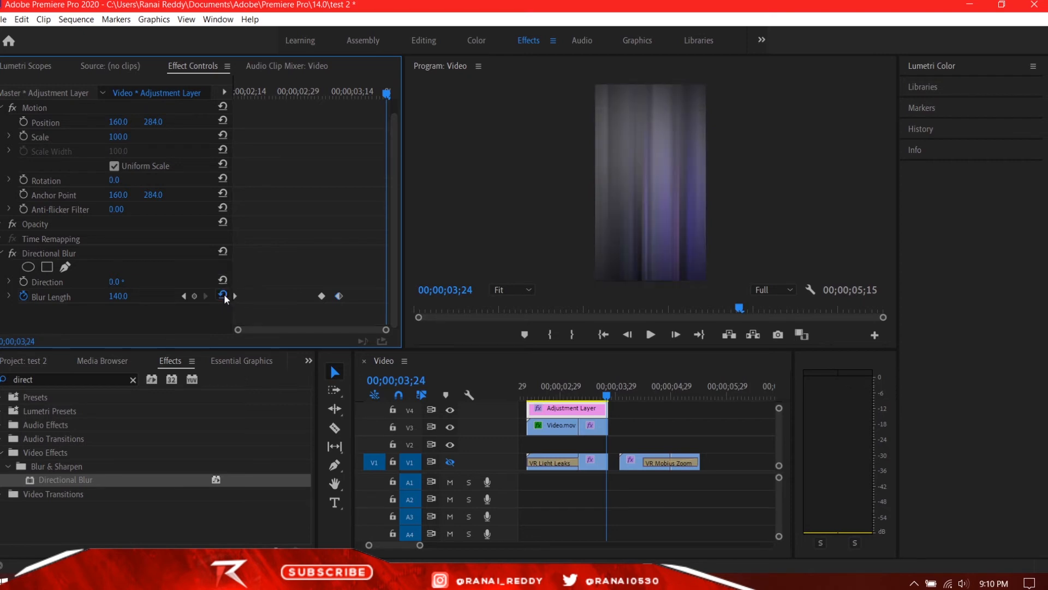
left_click(223, 294)
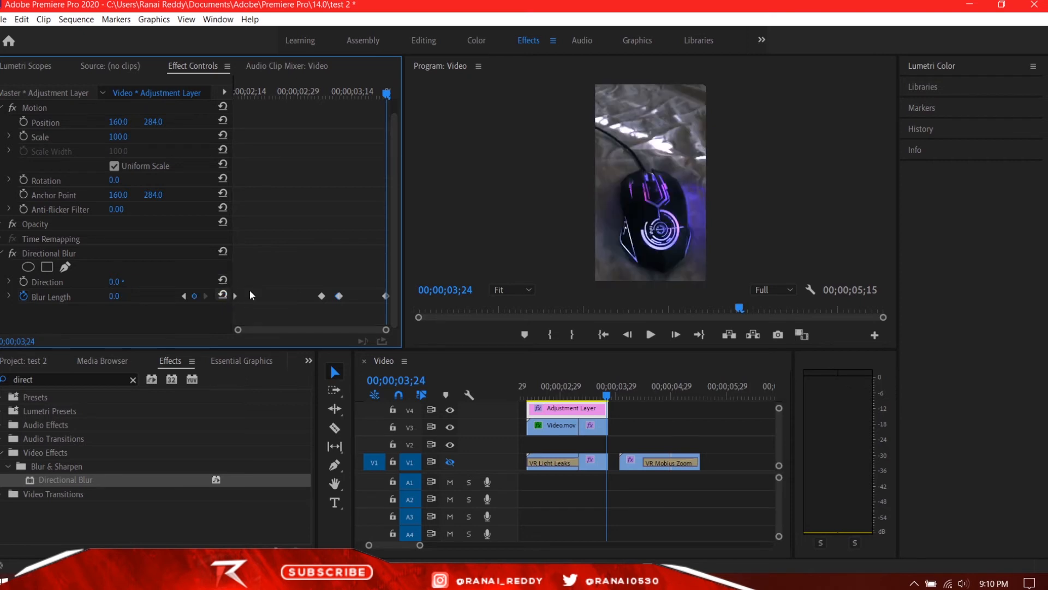
left_click(389, 295)
Play the whip pan transition from the adjustment layer's start at 00;00;02;11.
left_click_drag(386, 92, 198, 137)
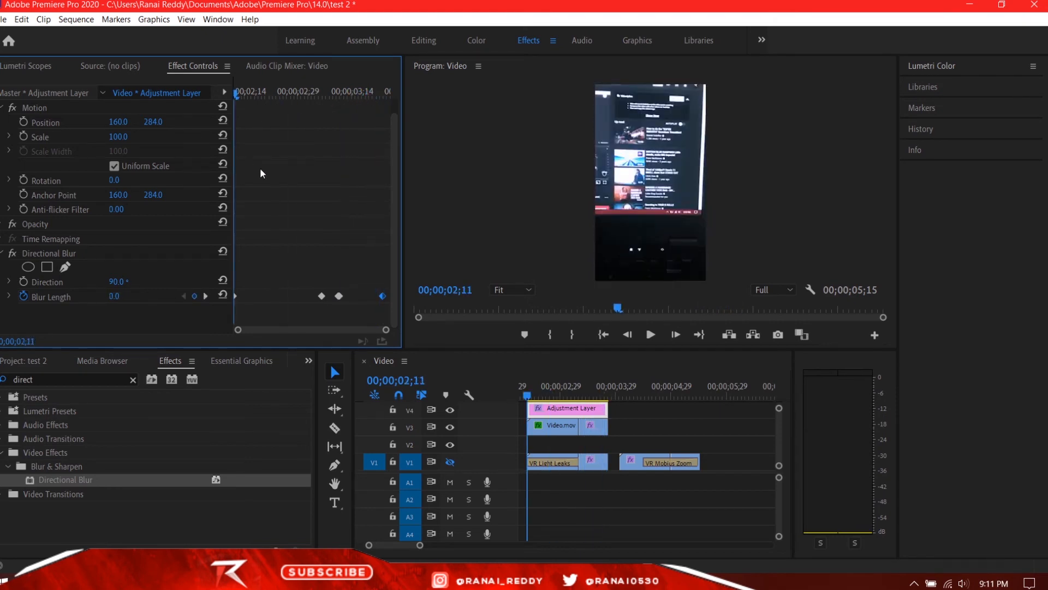
key("space")
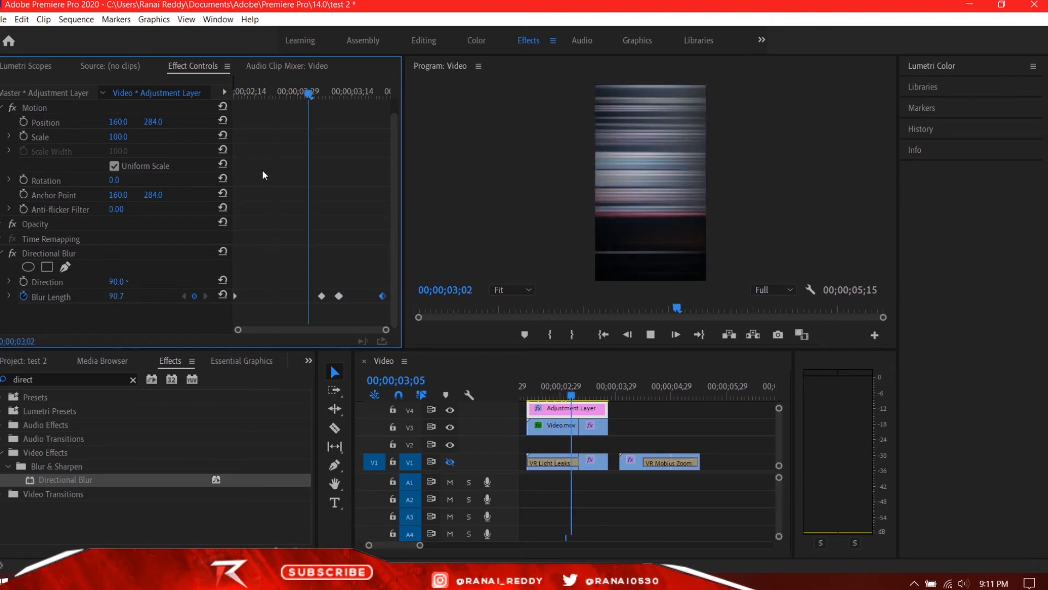
key("space")
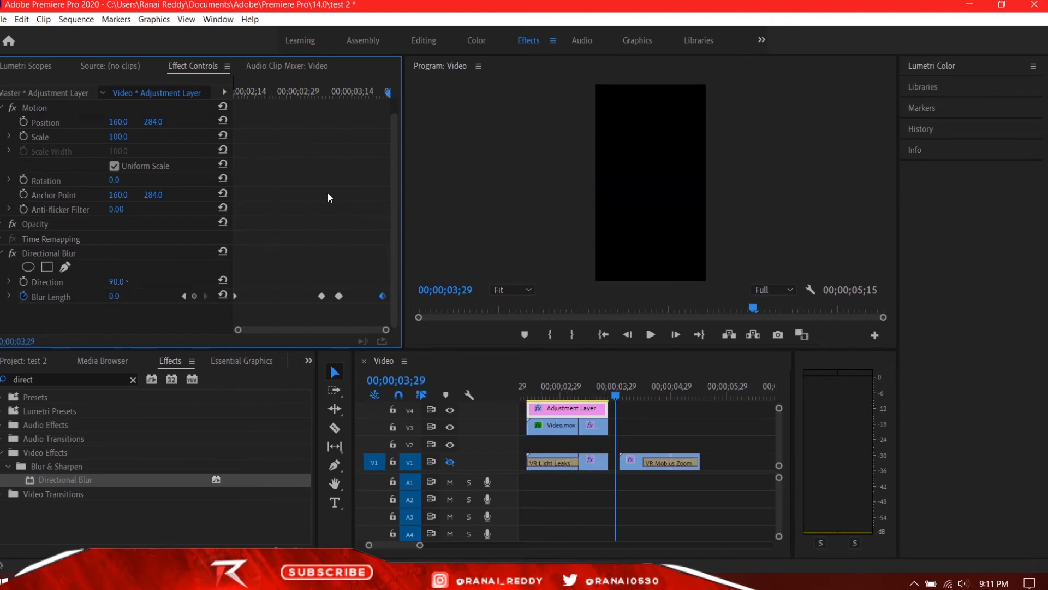
left_click(566, 388)
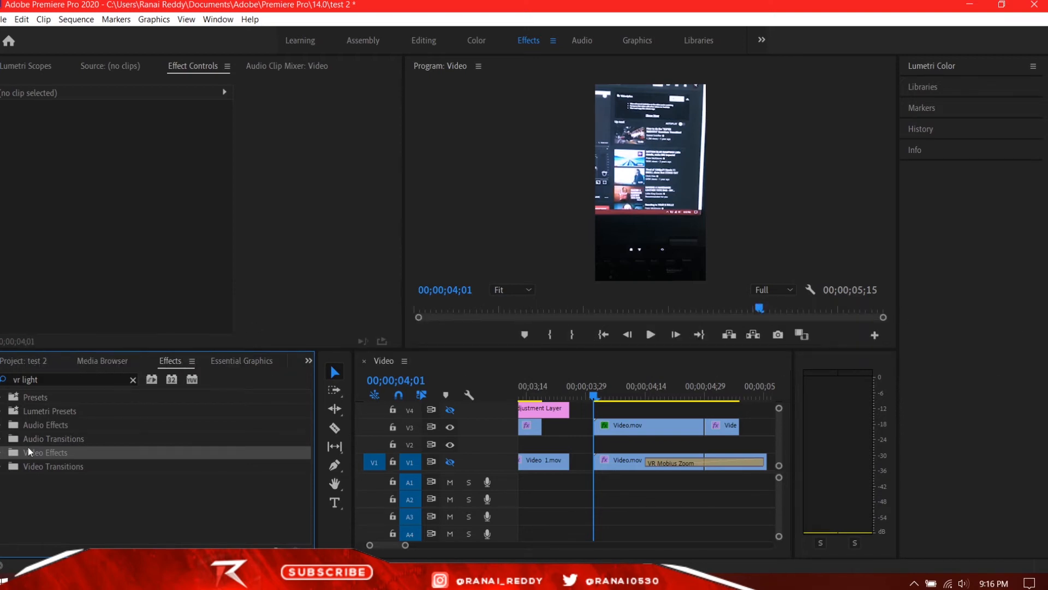
Apply the VR Light Leaks transition across the cut between the two V3 clips and extend the second clip's end.
left_click(2, 467)
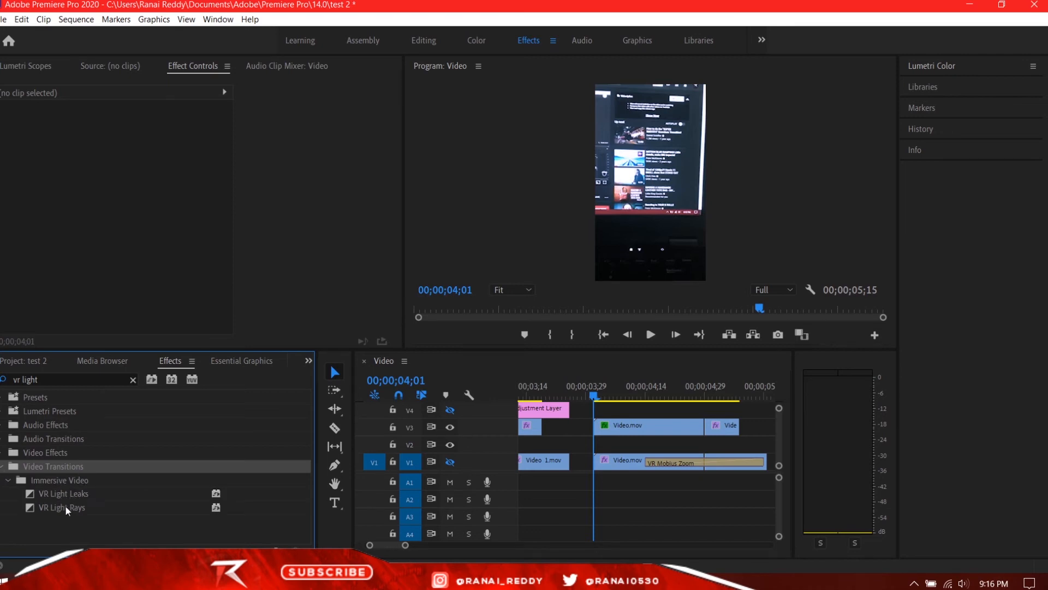
left_click(76, 492)
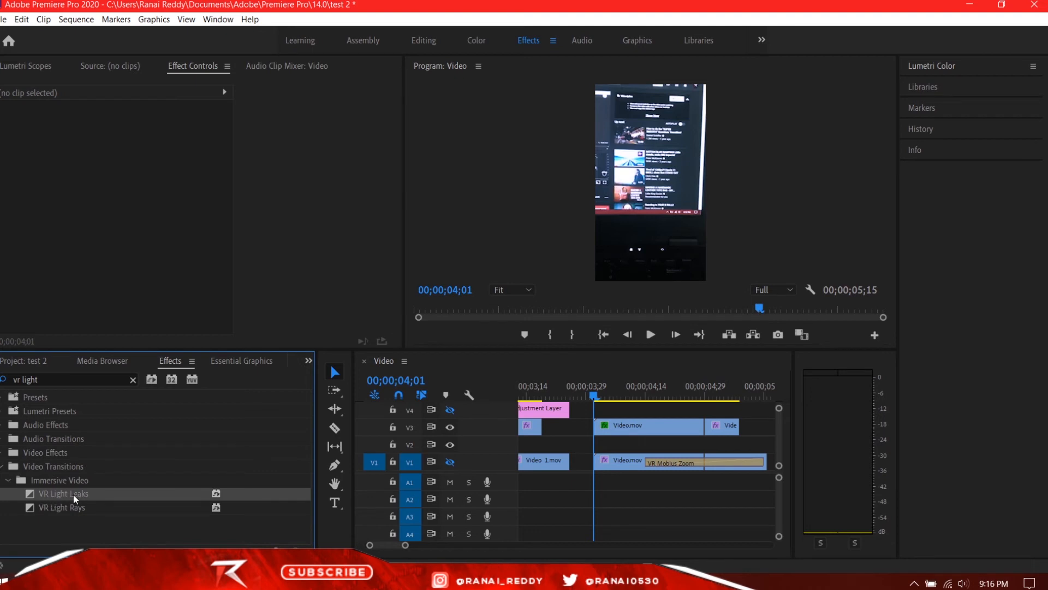
left_click_drag(72, 494, 651, 434)
left_click_drag(544, 452, 762, 430)
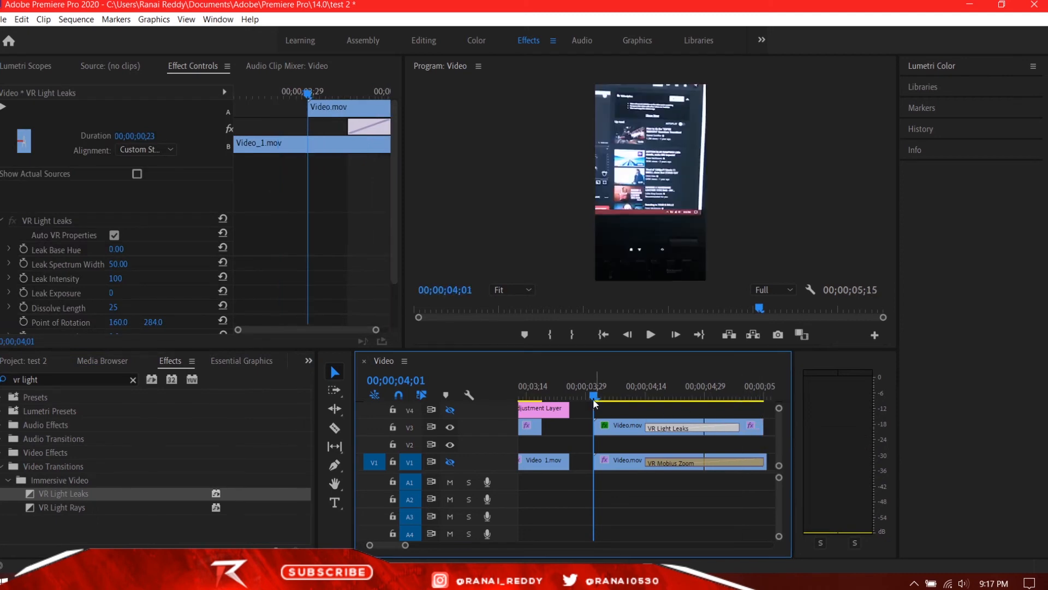
Preview the VR Light Leaks transition from the start of the V3 clips near 00;00;04;01.
left_click_drag(595, 401, 597, 399)
key("space")
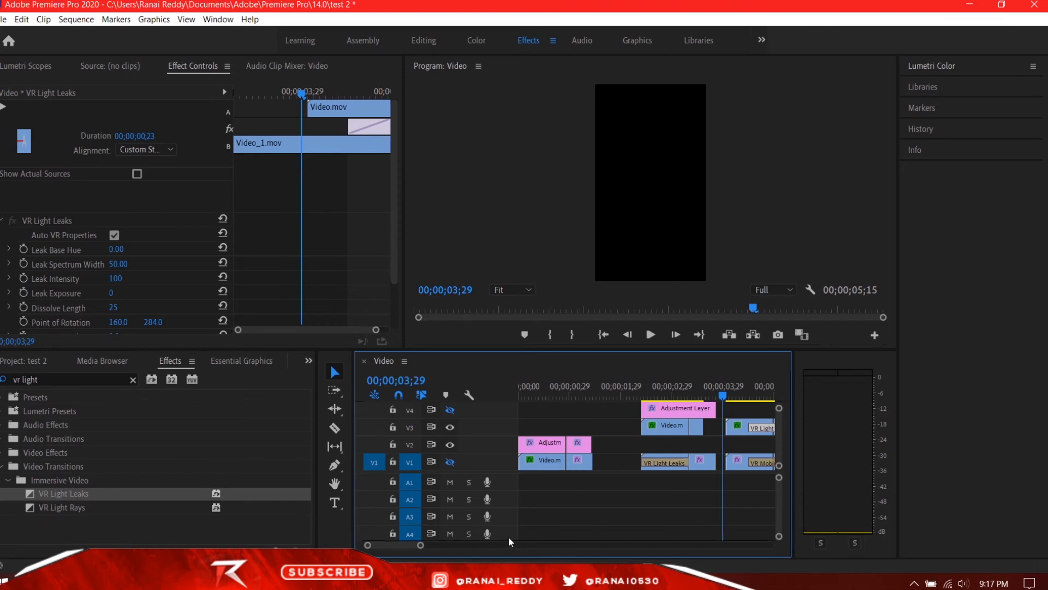
scroll(411, 545, "right", 5)
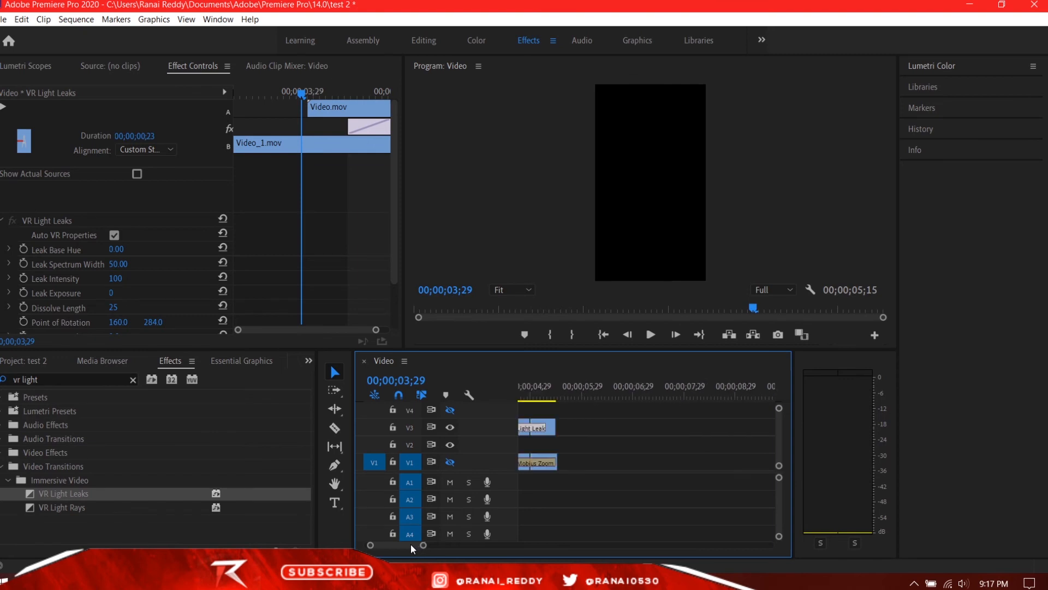
scroll(411, 543, "left", 3)
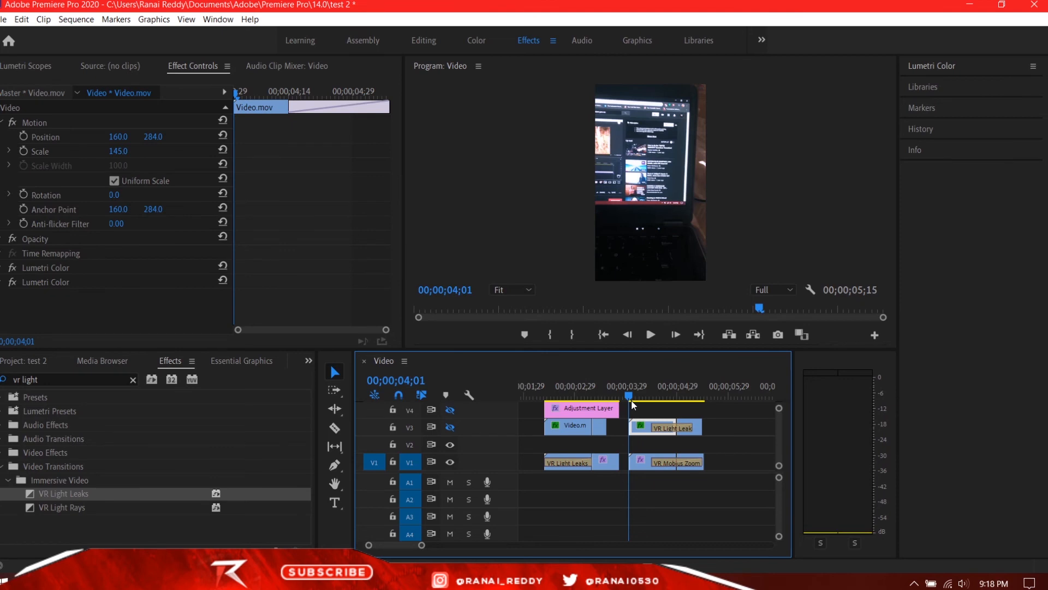
Scrub through the VR Mobius Zoom transition on V1 from 00;00;04;01 to 00;00;05;07.
left_click_drag(632, 401, 684, 407)
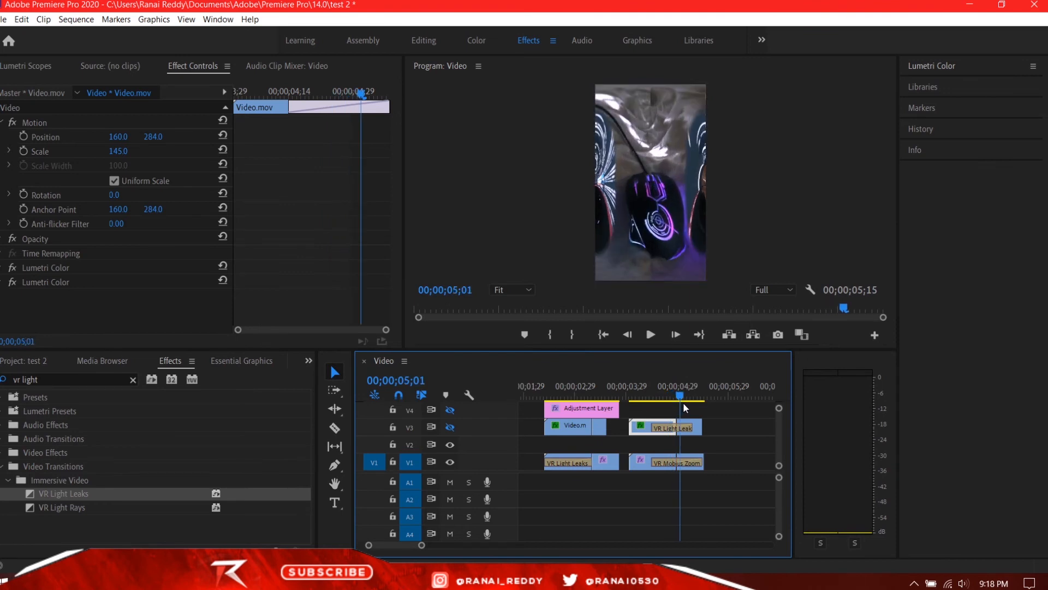
key("Right")
key("Right")
key("Right")
key("Right")
key("Right")
key("Right")
key("Right")
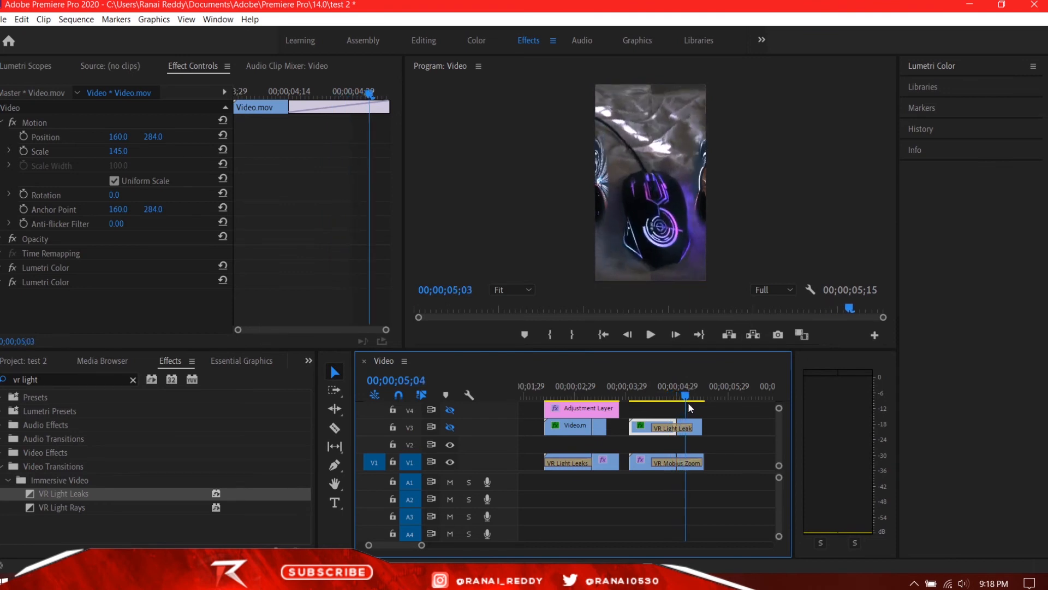
mouse_move(683, 402)
left_mouse_down()
mouse_move(660, 403)
mouse_move(692, 401)
left_mouse_up()
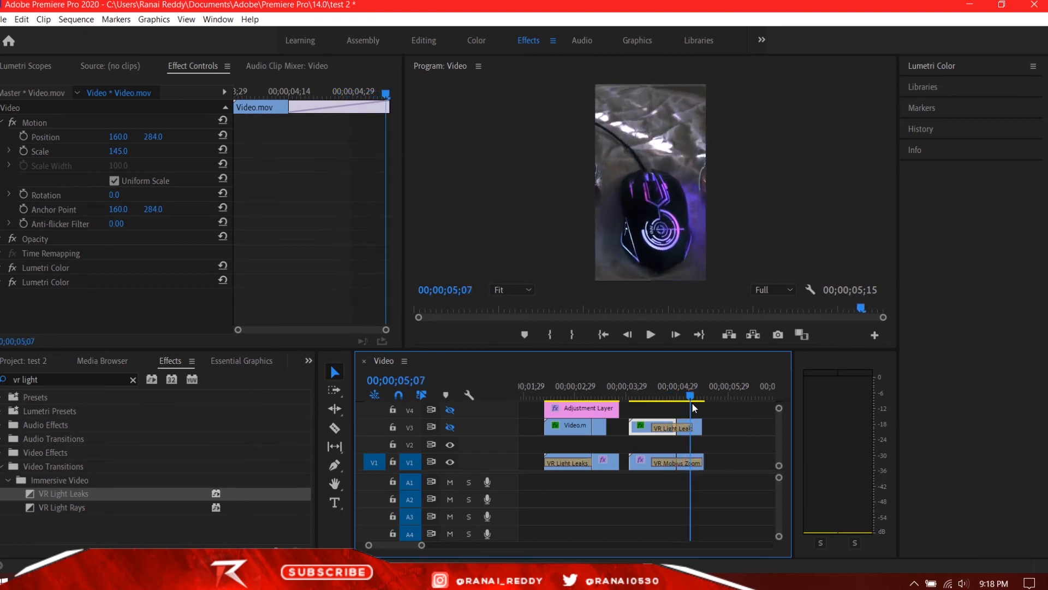